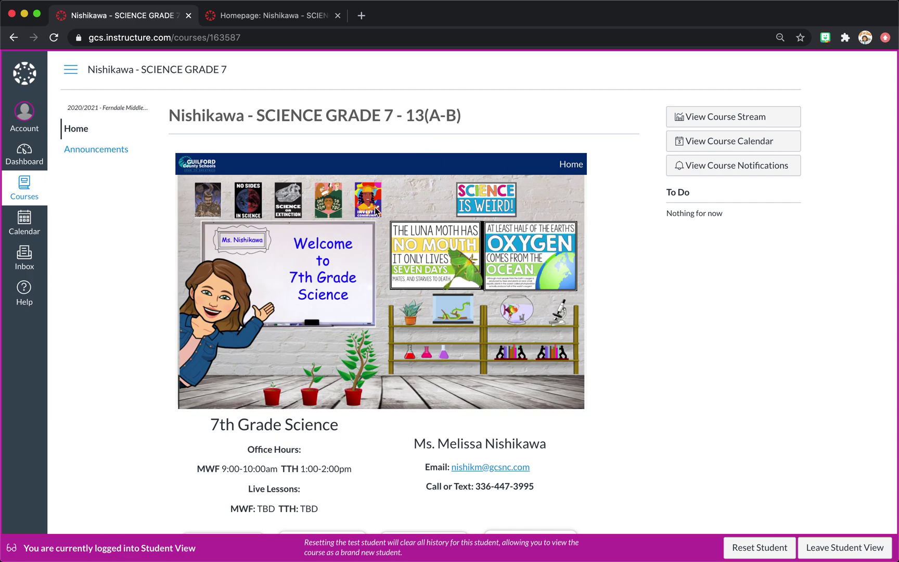
Scroll down the 7th Grade Science course home page in Student View.
scroll(274, 359, "down", 4)
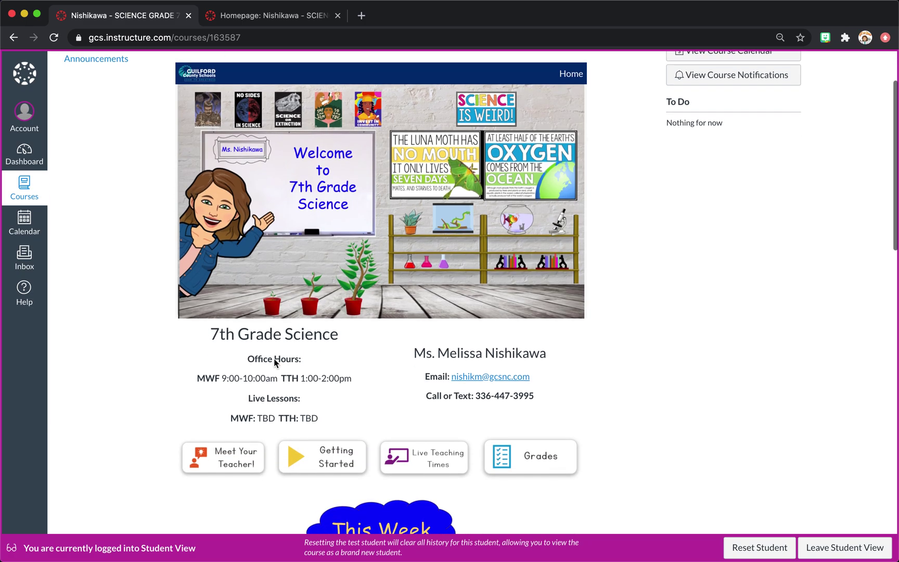
scroll(341, 382, "down", 2)
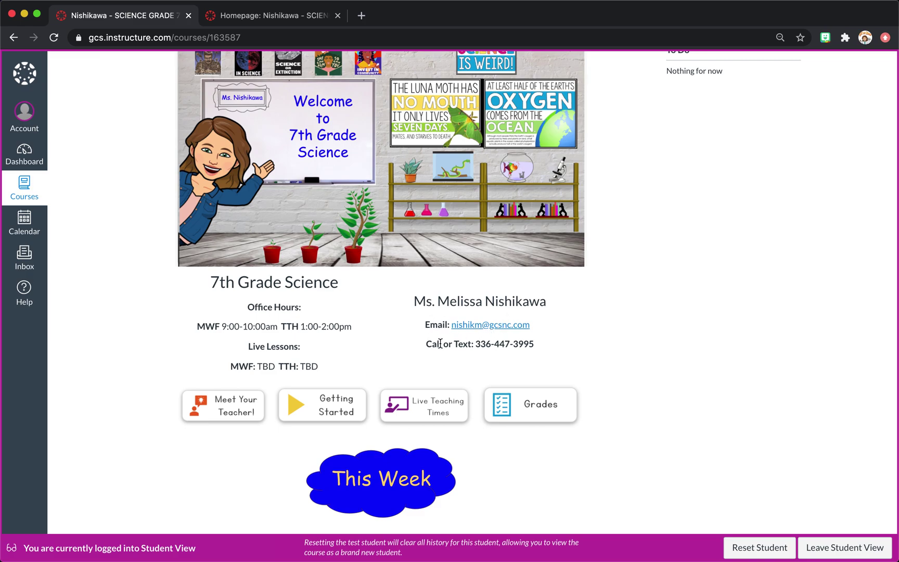
Open the Meet Your Teacher page and scroll through its photos and introduction.
left_click(228, 412)
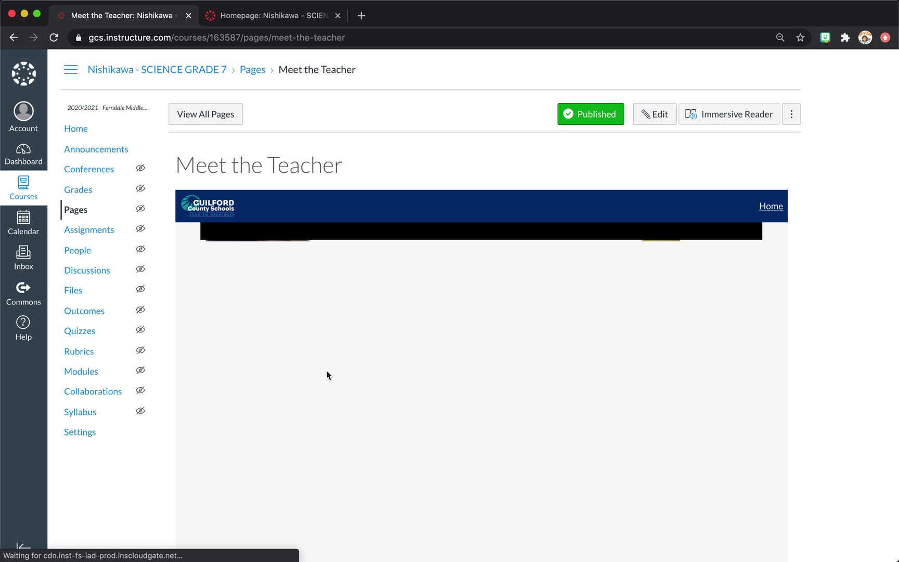
scroll(326, 370, "down", 2)
scroll(327, 370, "down", 3)
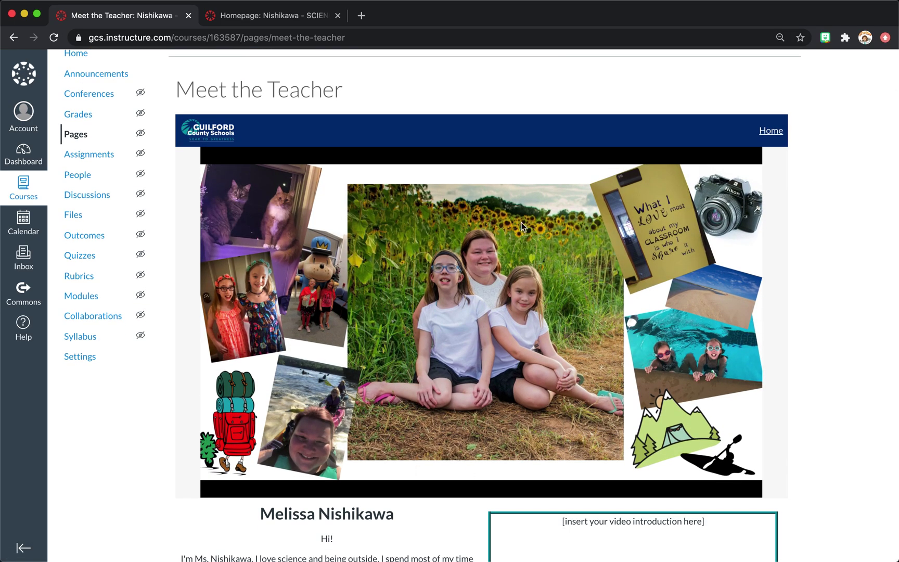
scroll(327, 424, "down", 8)
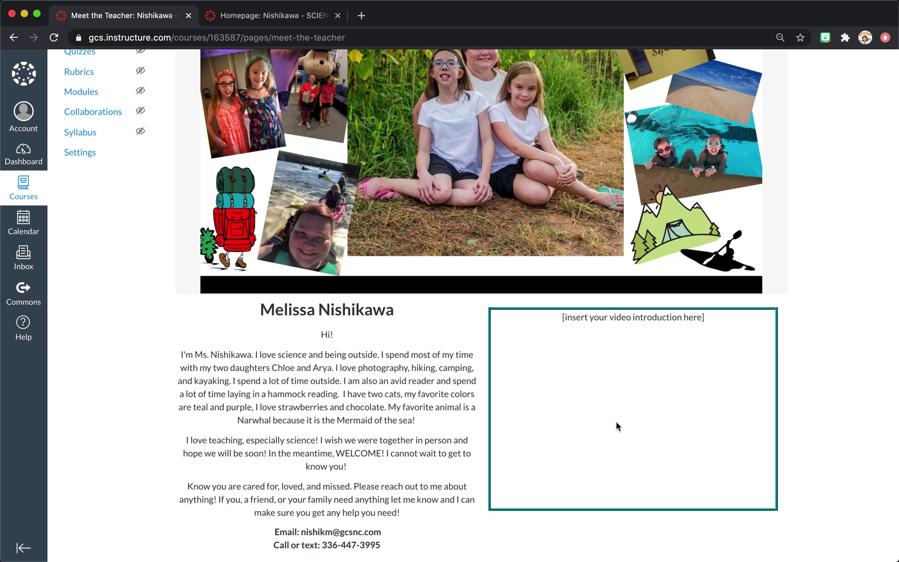
scroll(366, 328, "up", 7)
scroll(366, 325, "up", 4)
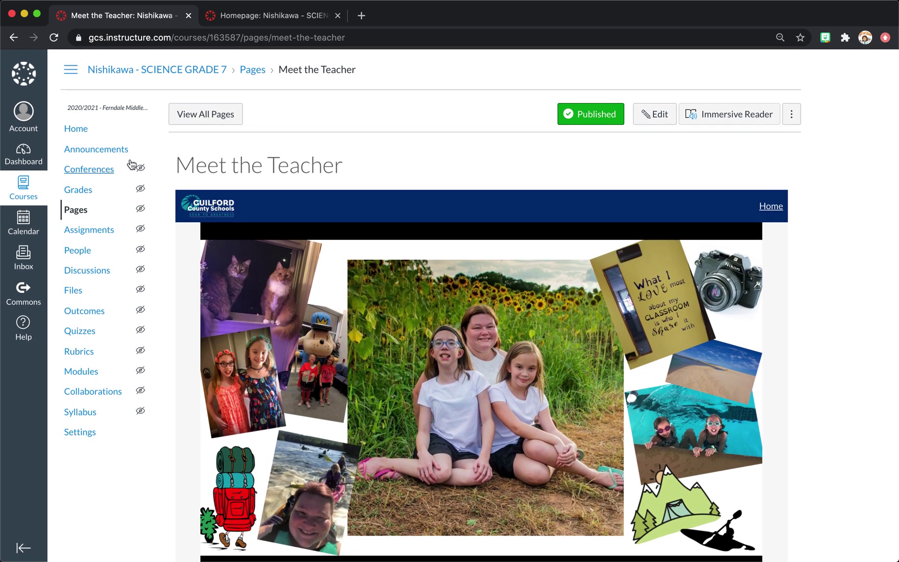
Go back to the course Home page and scroll over its content.
left_click(97, 138)
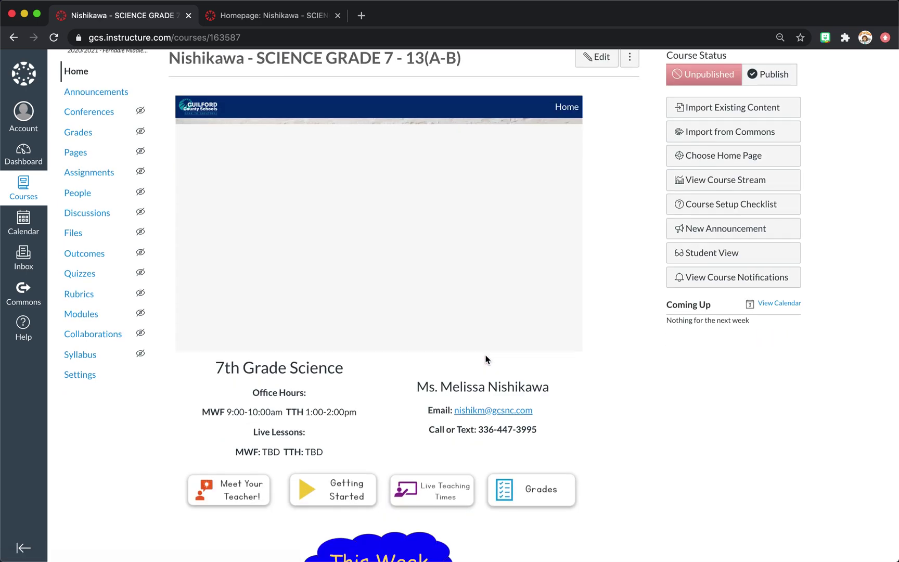
scroll(486, 359, "down", 3)
scroll(486, 360, "up", 1)
scroll(436, 375, "down", 2)
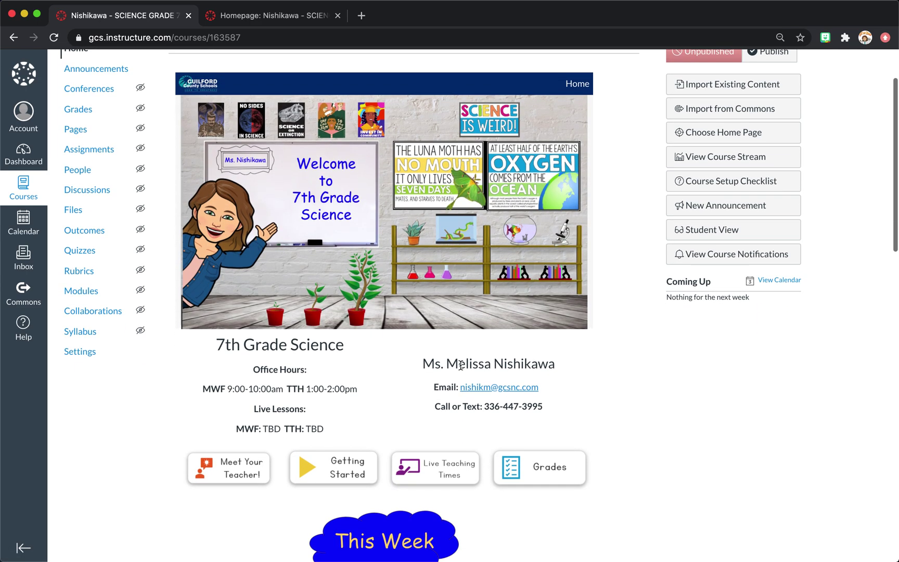
Read through the Getting Started page, then return to the course Home page.
left_click(328, 471)
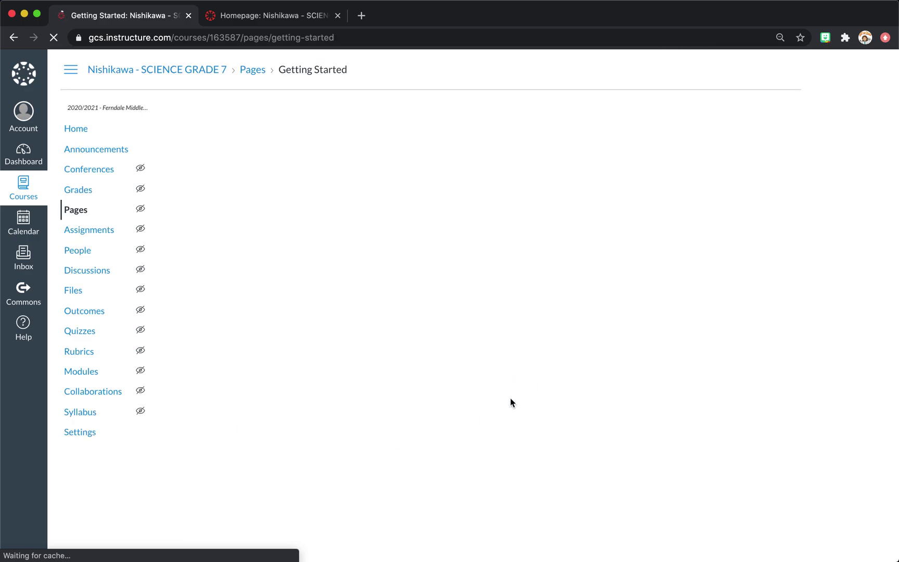
scroll(511, 399, "down", 6)
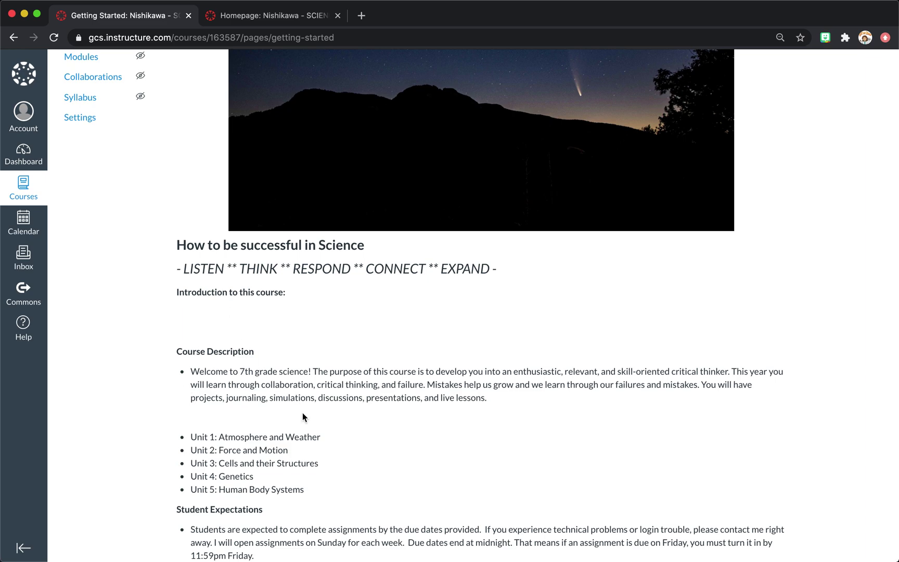
scroll(304, 417, "down", 1)
scroll(241, 469, "down", 5)
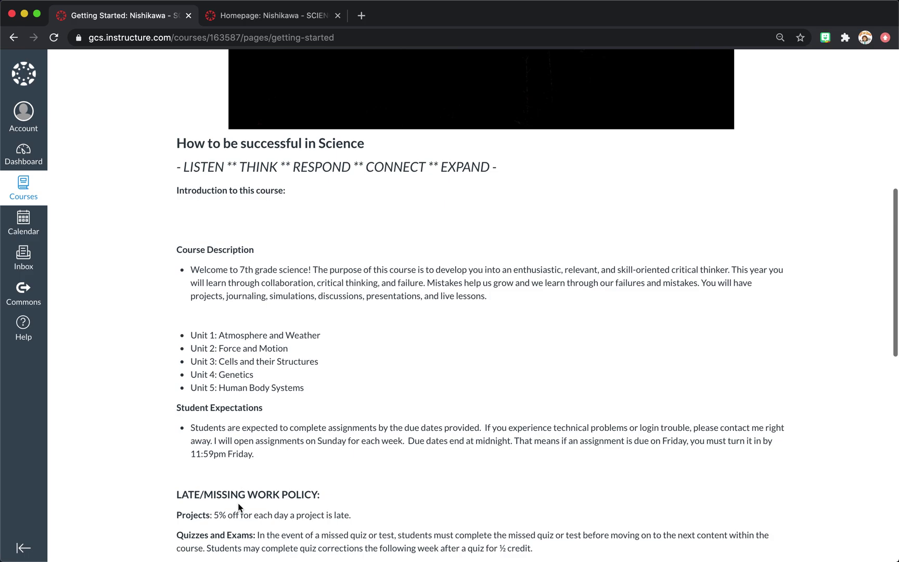
scroll(238, 507, "down", 15)
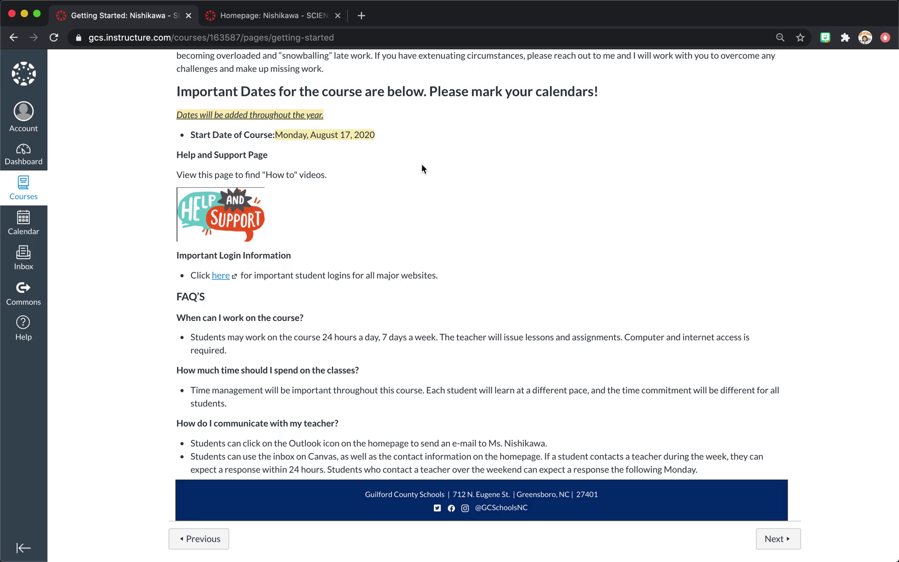
scroll(421, 169, "up", 20)
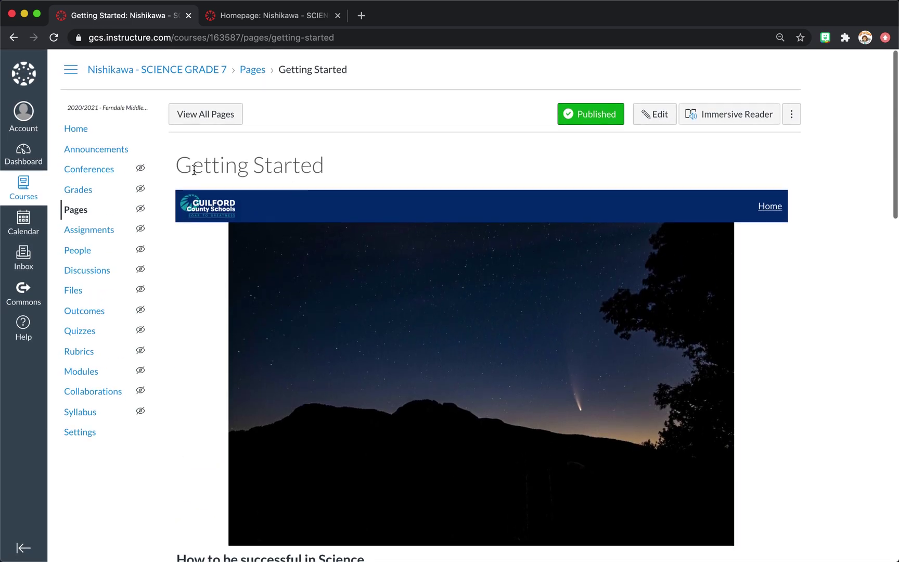
left_click(86, 129)
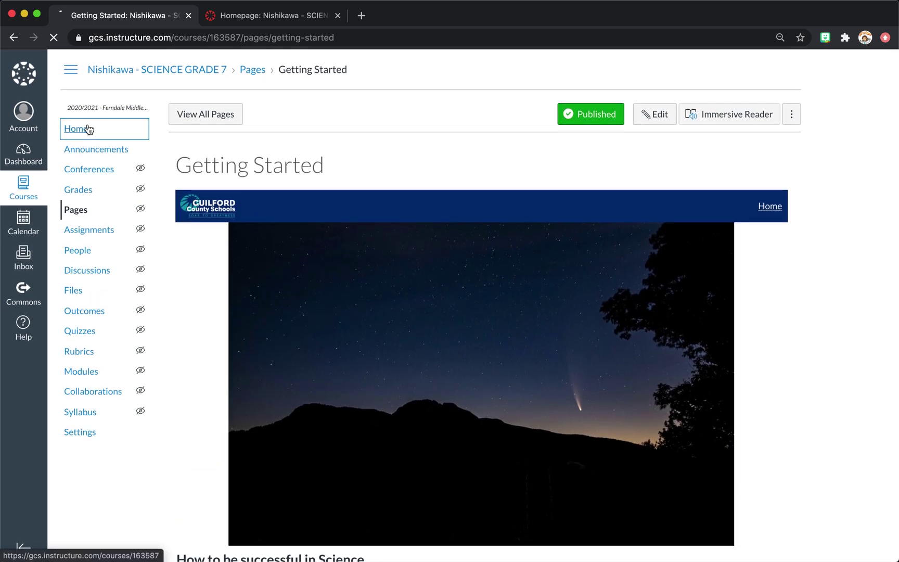
scroll(443, 349, "down", 4)
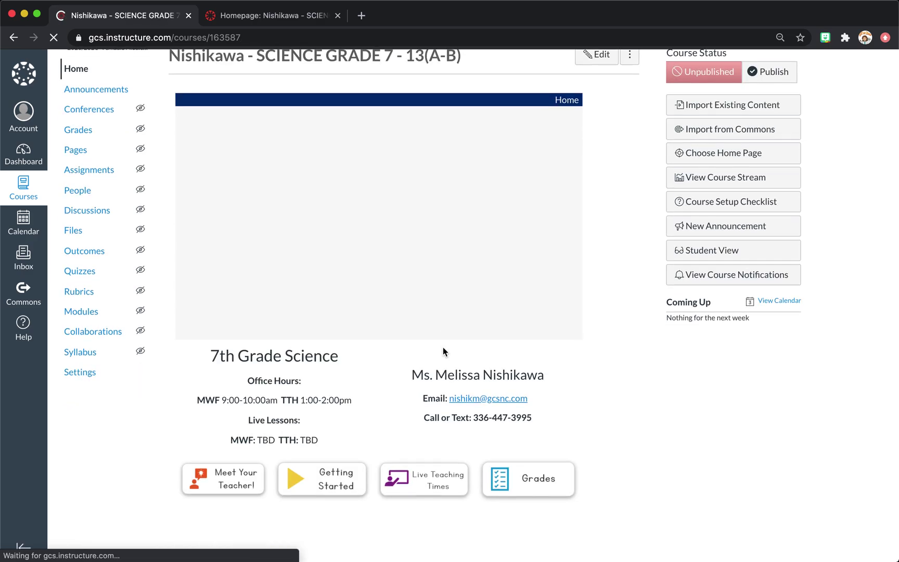
Open the Live Teaching Times page and bring up the link options on its Teams icon.
left_click(418, 361)
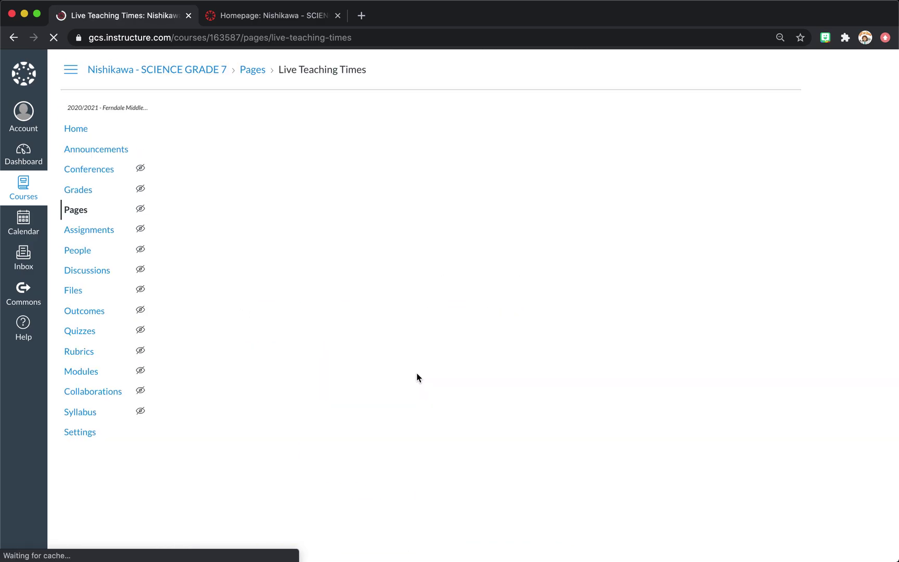
scroll(418, 377, "down", 3)
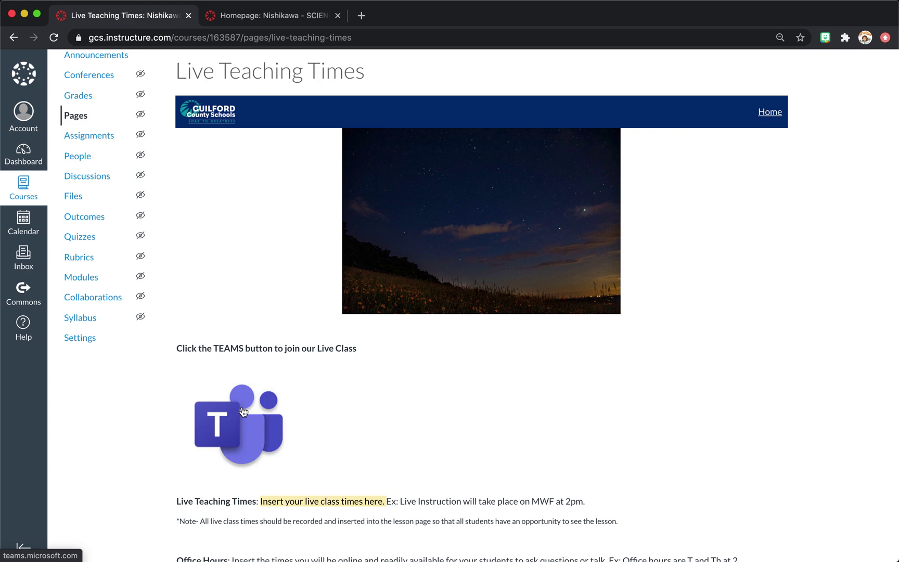
right_click(243, 411)
Open the Teams class link in a new tab, then return to the Live Teaching Times tab.
left_click(260, 370)
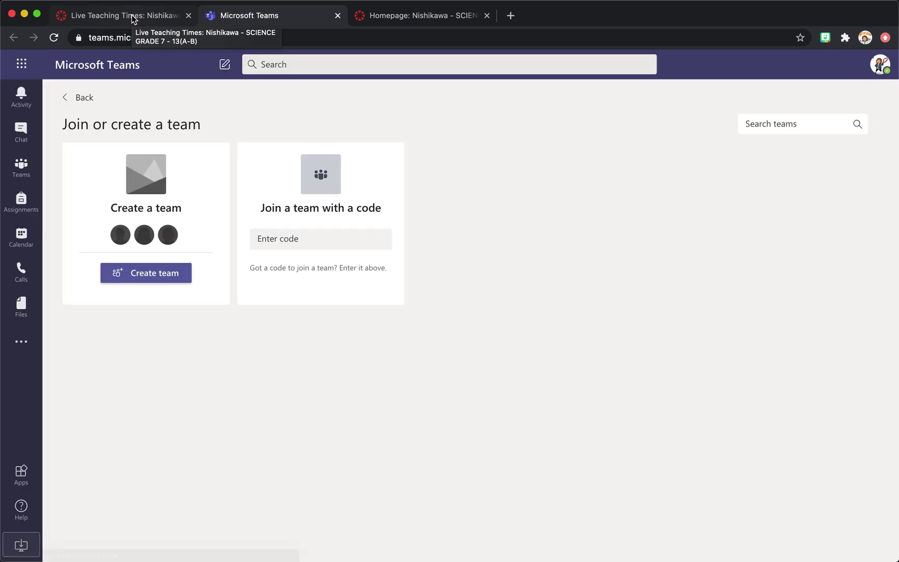
left_click(134, 19)
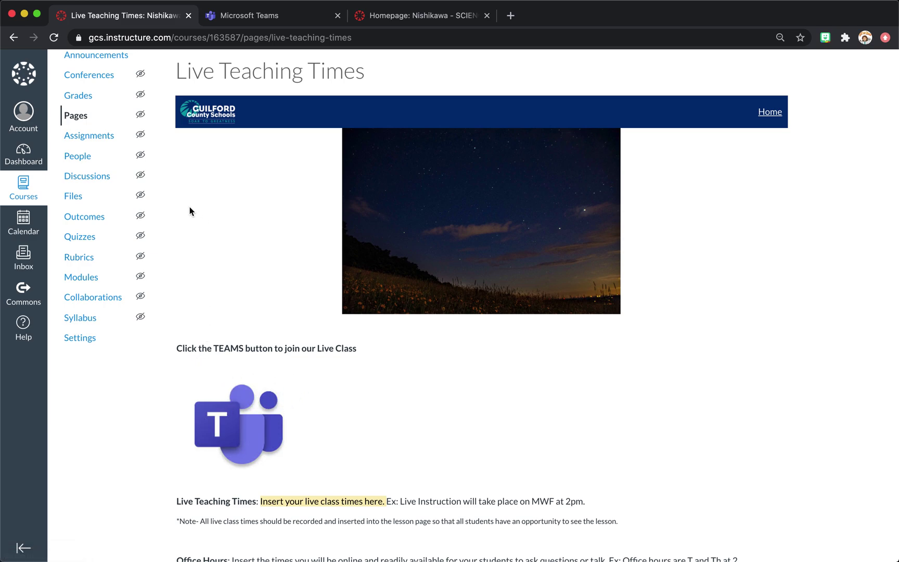
Return to the course Home page and scroll down to the monthly work links.
scroll(209, 307, "down", 2)
scroll(207, 314, "up", 5)
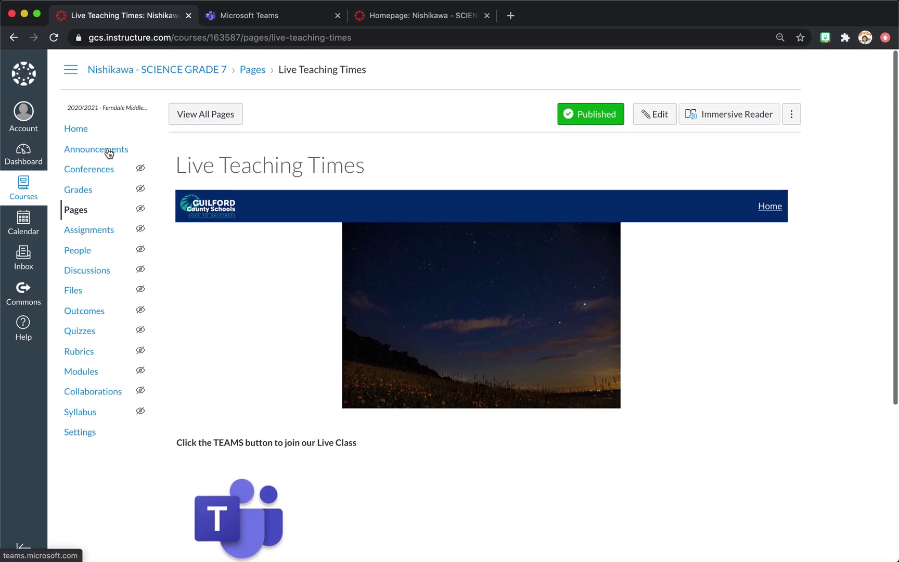
left_click(82, 130)
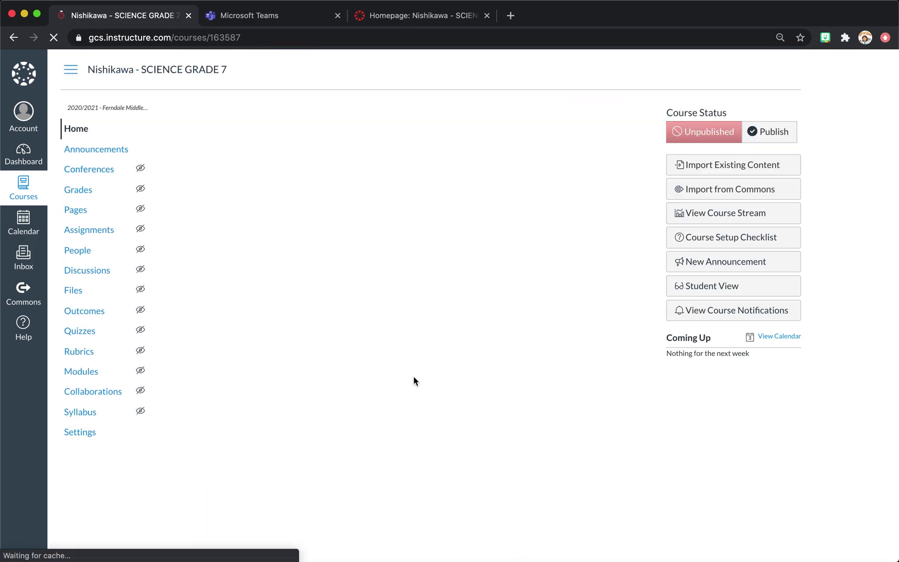
scroll(414, 381, "down", 4)
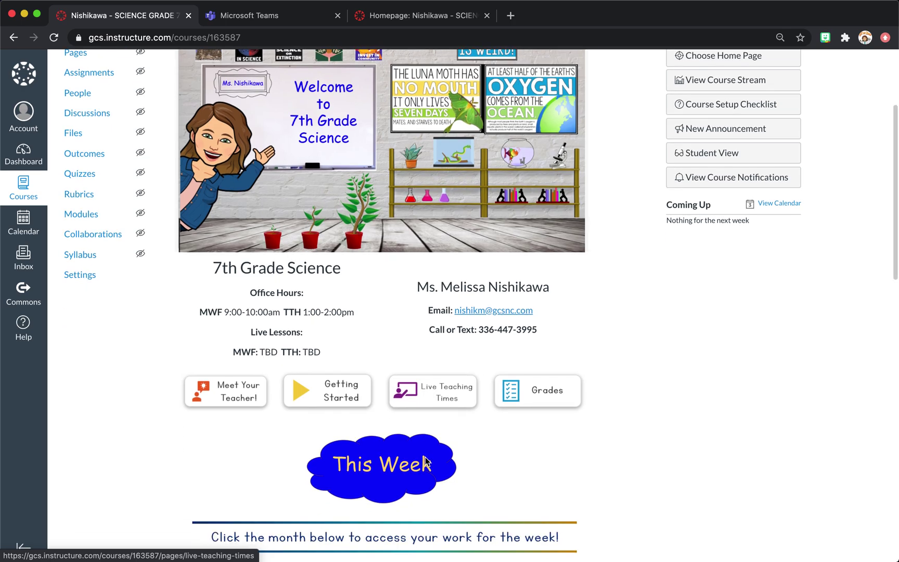
scroll(489, 469, "down", 5)
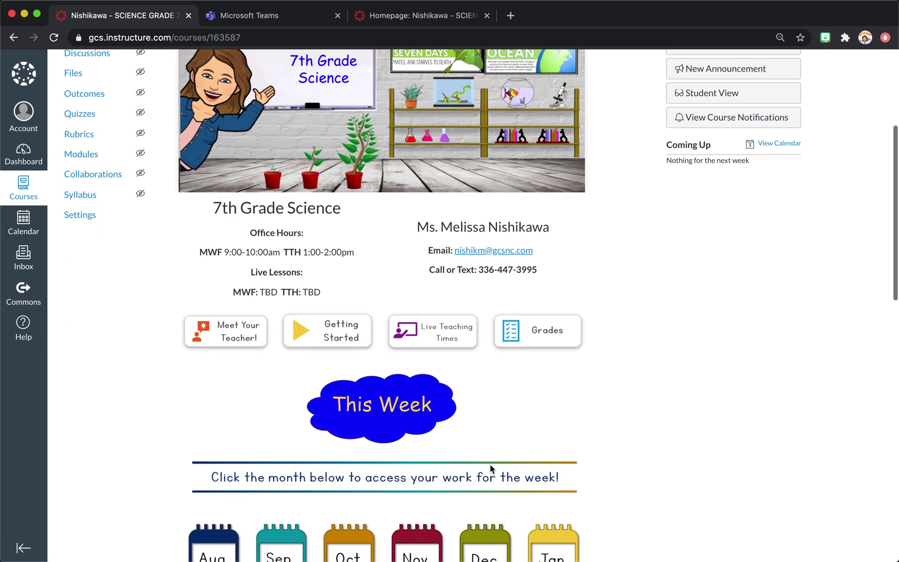
scroll(440, 492, "down", 3)
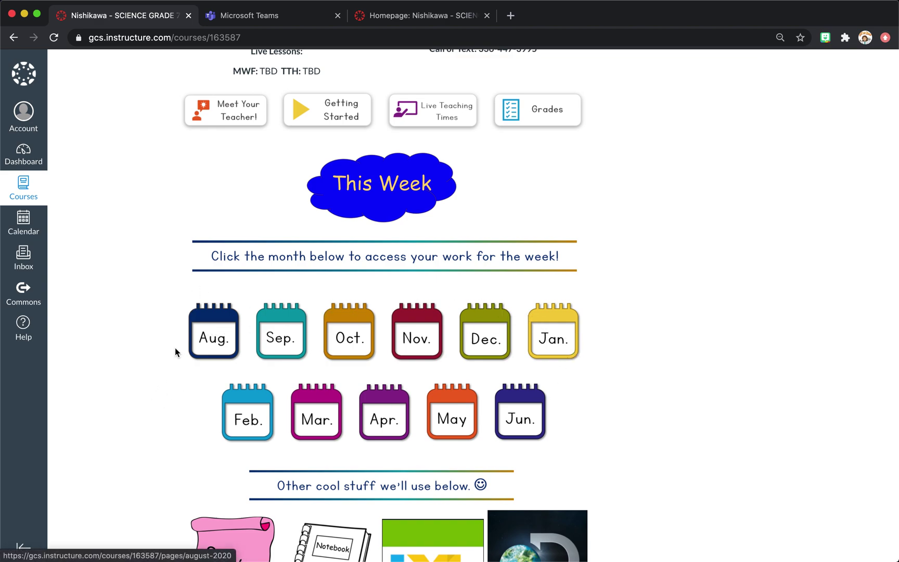
Open the August 2020 weekly work page, then the August 17 - 21 assignments page.
left_click(200, 347)
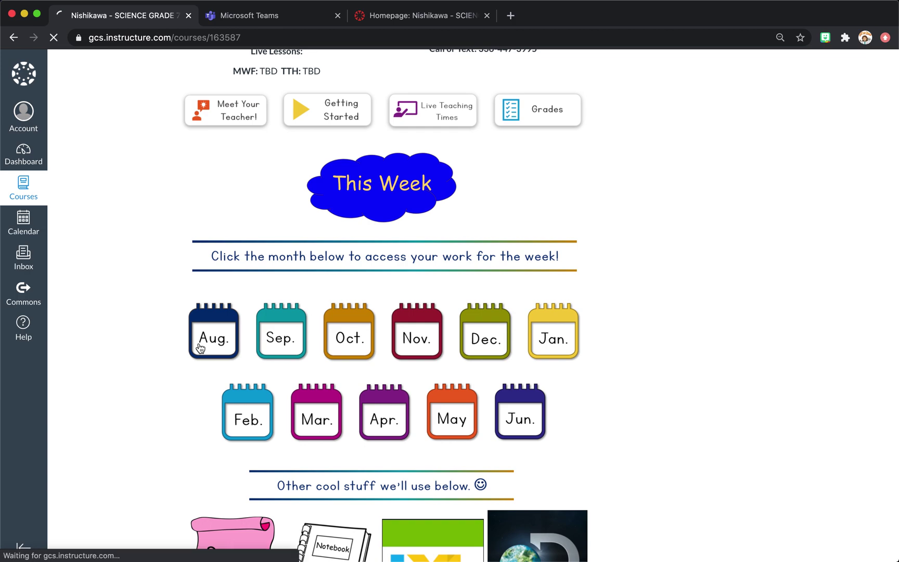
scroll(198, 347, "down", 2)
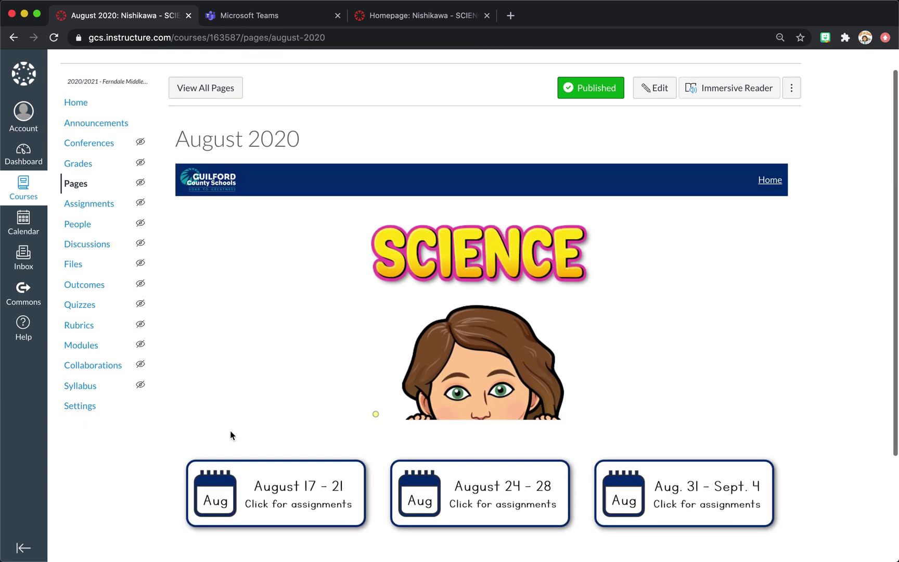
left_click(229, 489)
scroll(378, 350, "down", 3)
scroll(471, 408, "down", 5)
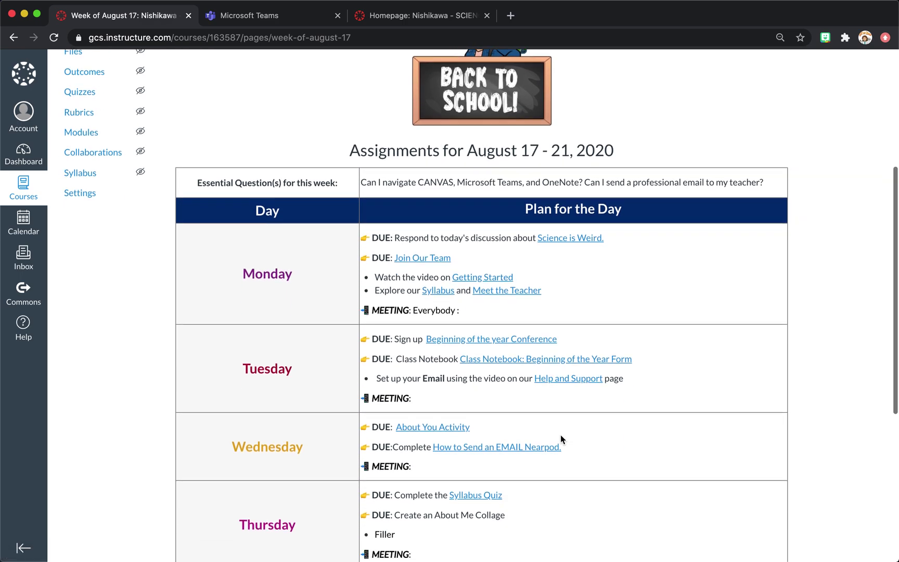
scroll(597, 388, "down", 2)
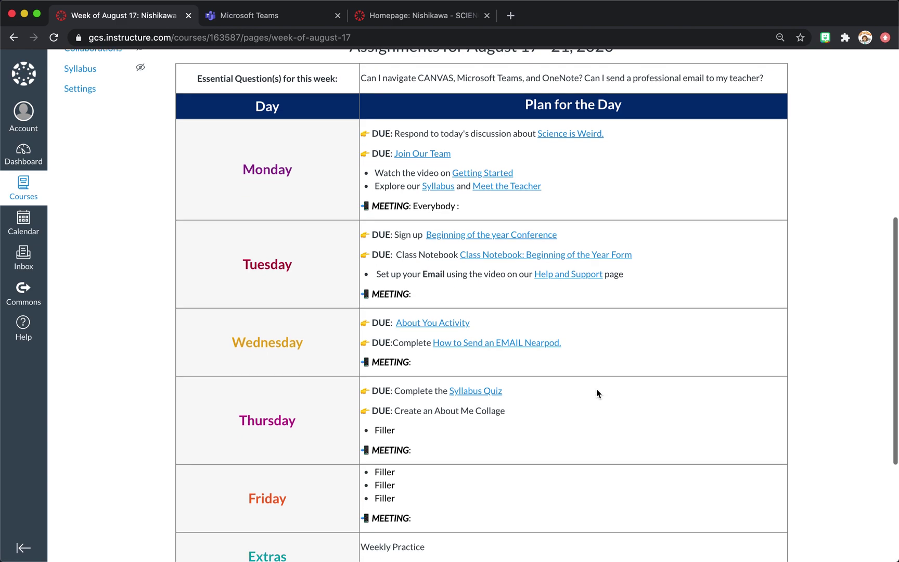
scroll(595, 441, "down", 1)
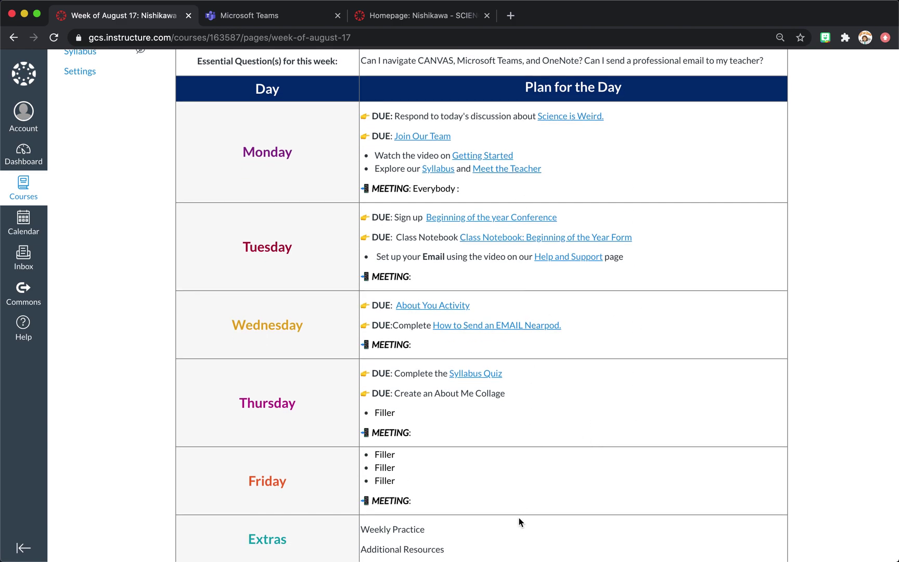
scroll(519, 522, "down", 2)
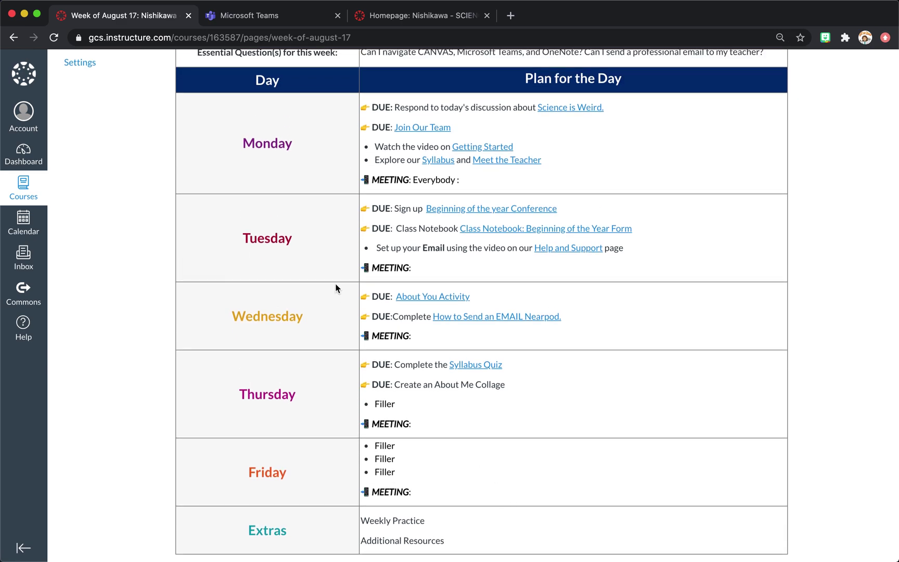
Review the Assignments for August 17 - 21, 2020 daily plan table.
scroll(274, 420, "up", 1)
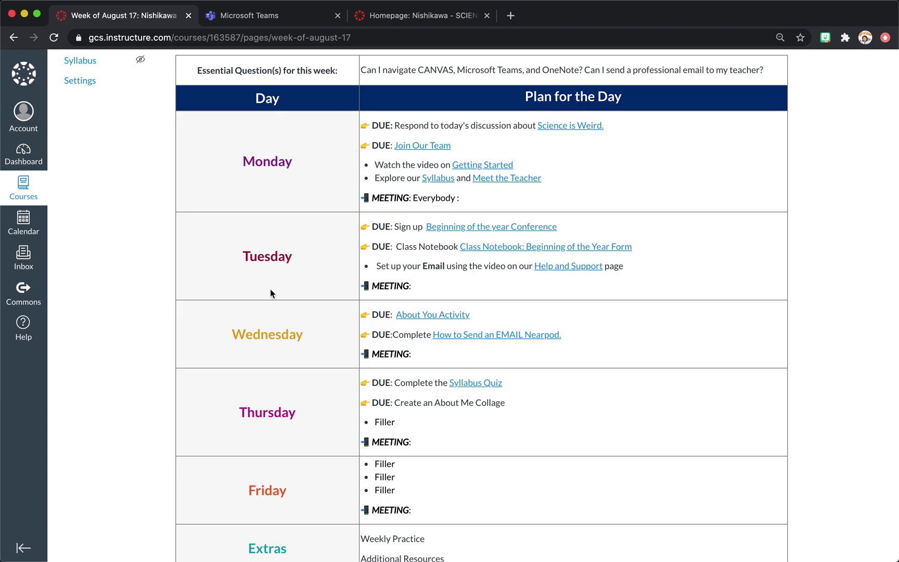
scroll(287, 485, "down", 2)
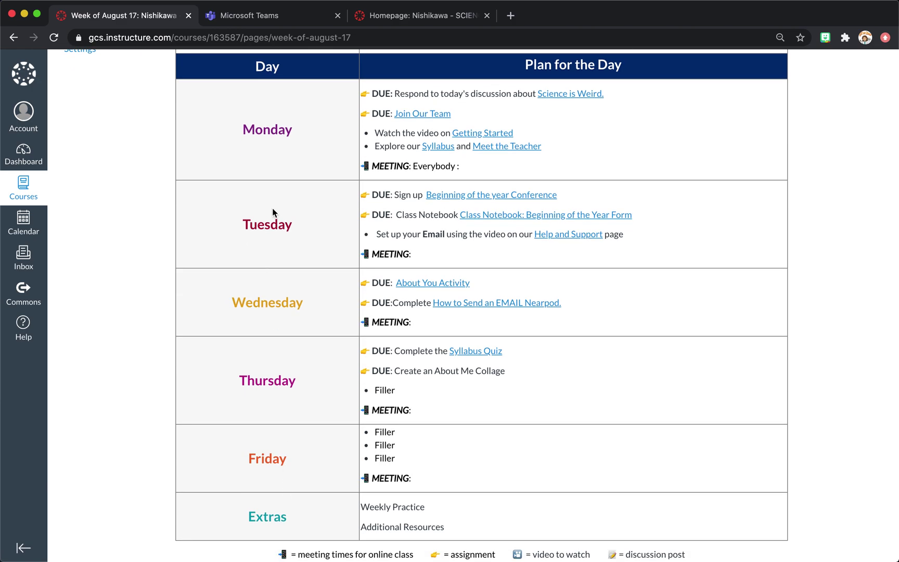
scroll(271, 443, "up", 4)
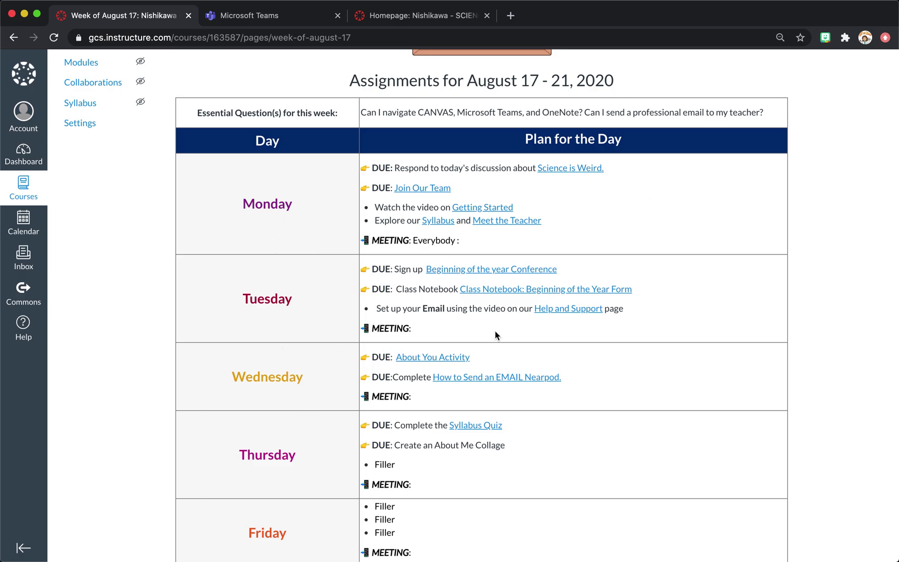
scroll(389, 505, "down", 10)
scroll(388, 504, "up", 6)
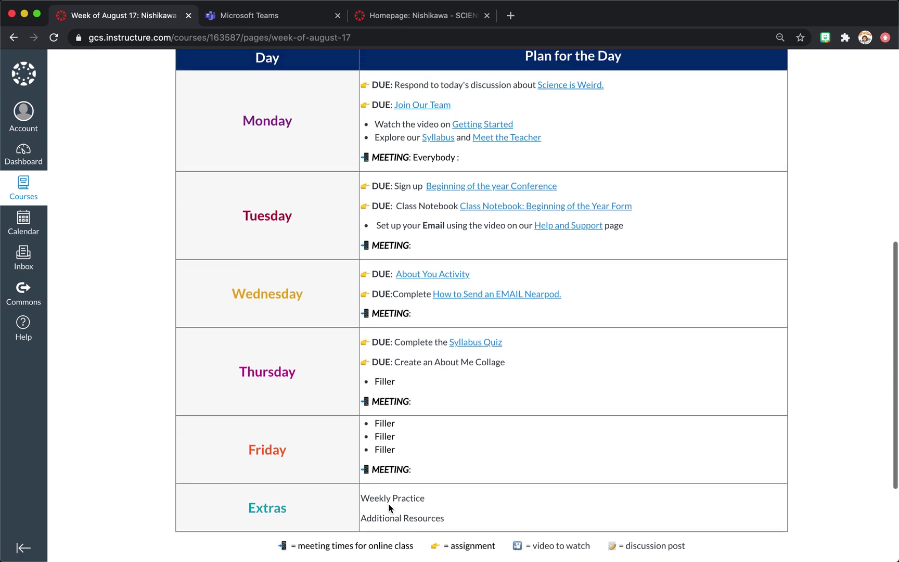
scroll(389, 503, "up", 5)
scroll(389, 504, "down", 5)
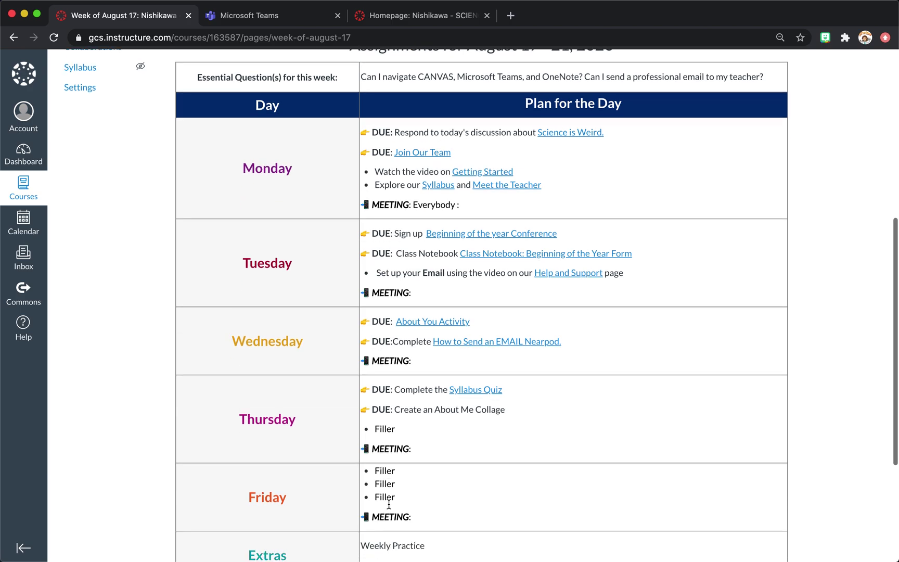
scroll(389, 504, "down", 7)
scroll(389, 508, "up", 20)
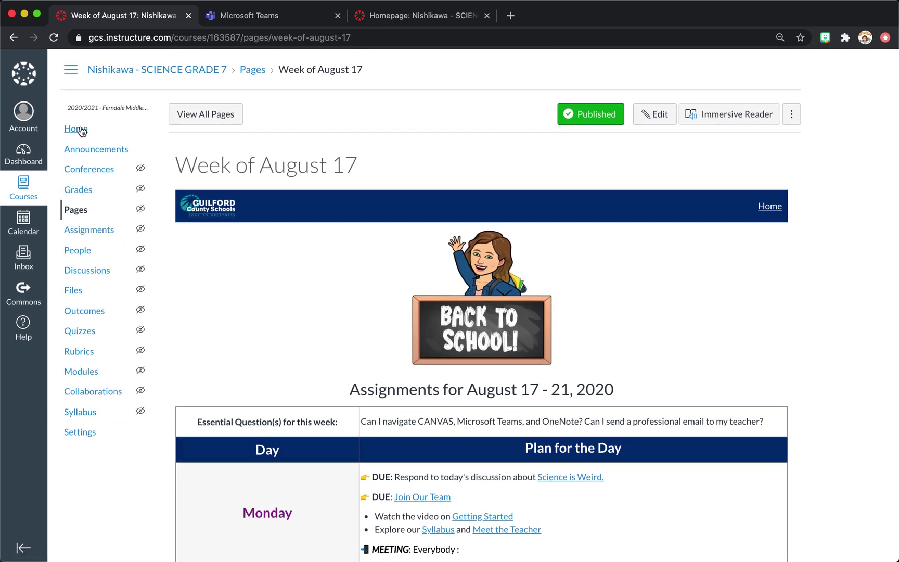
Return to the course Home page, then switch to the tab editing the Homepage page.
left_click(81, 130)
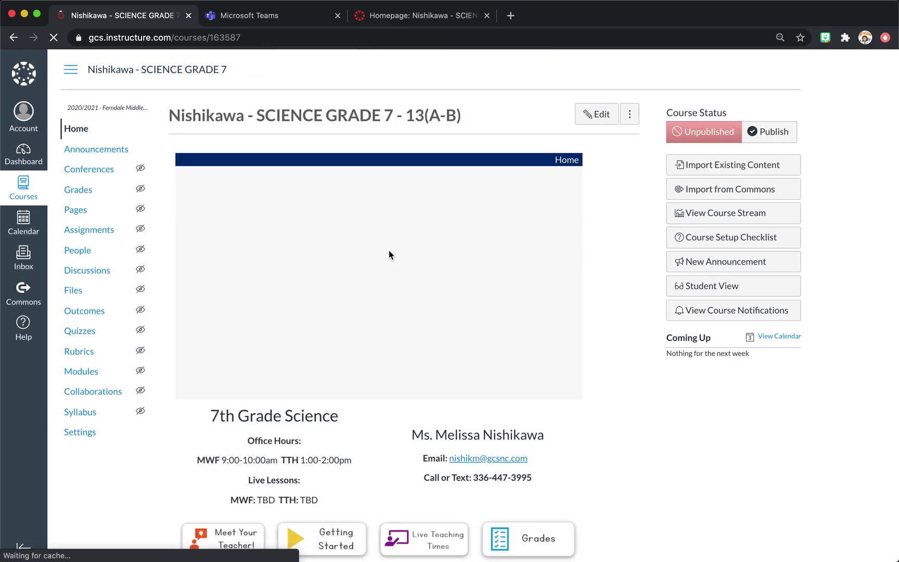
scroll(401, 276, "down", 2)
scroll(401, 273, "down", 3)
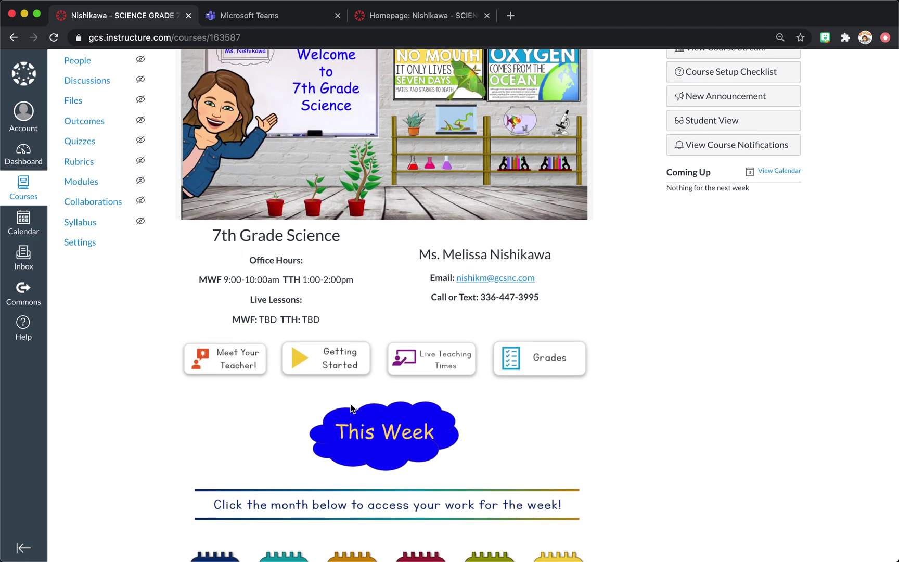
scroll(347, 413, "down", 2)
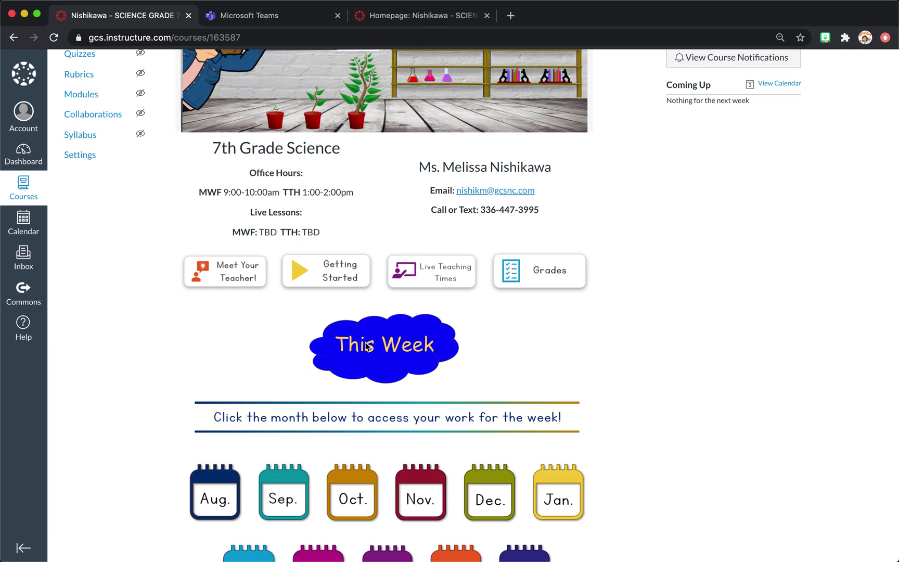
left_click(430, 17)
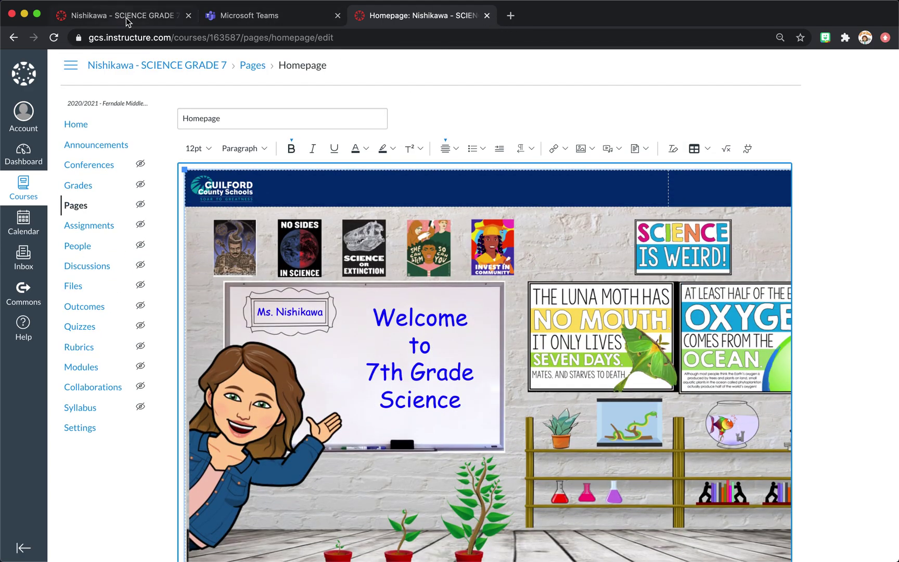
Edit the course Homepage without restoring auto-saved content and bring the This Week section into view.
left_click(127, 20)
scroll(633, 81, "up", 5)
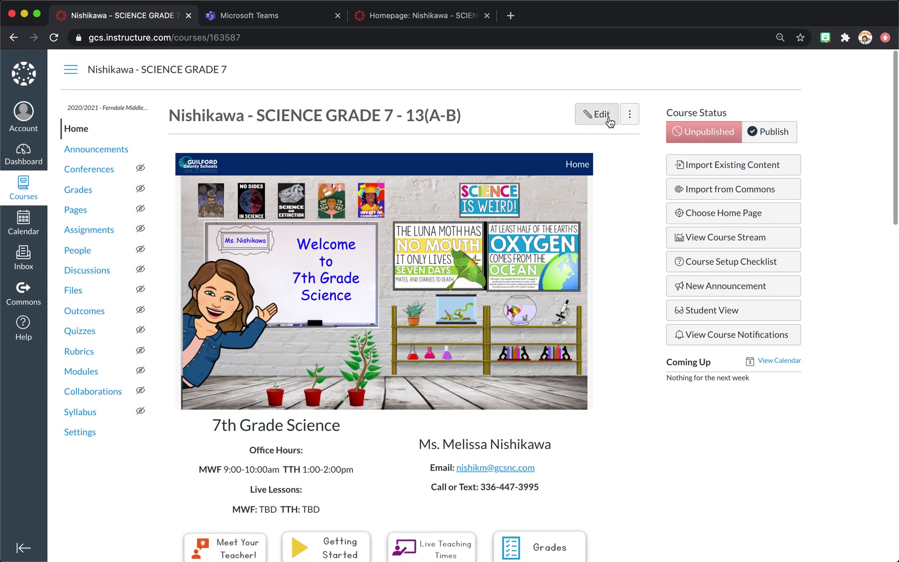
left_click(604, 115)
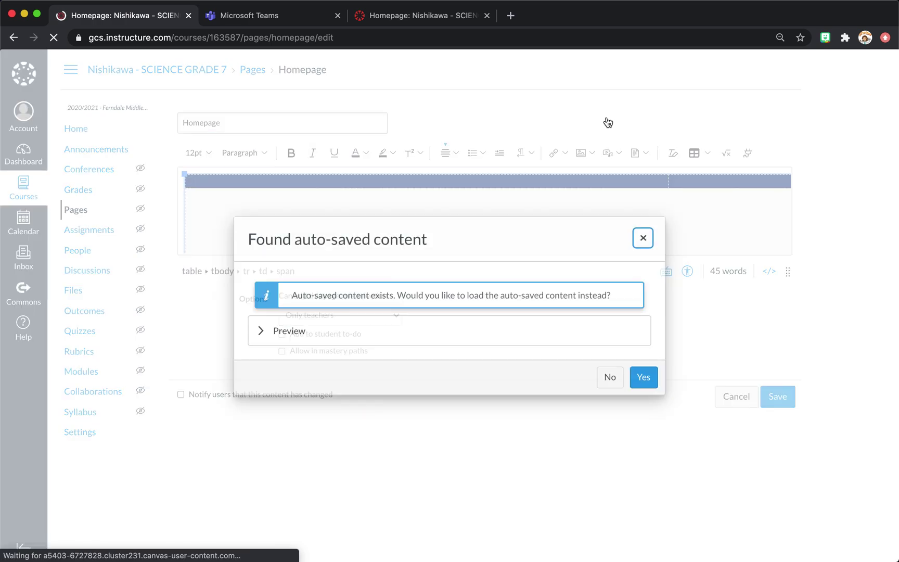
left_click(643, 238)
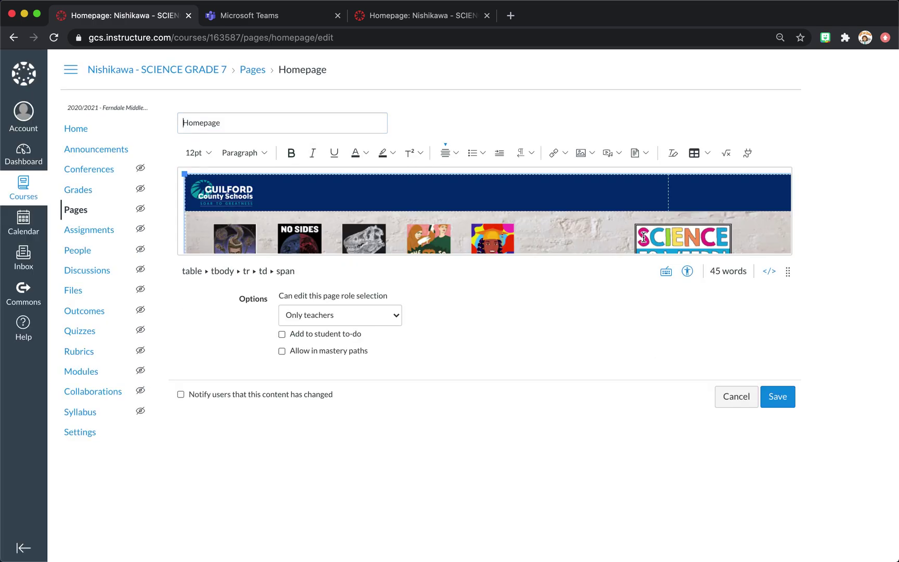
scroll(500, 238, "down", 10)
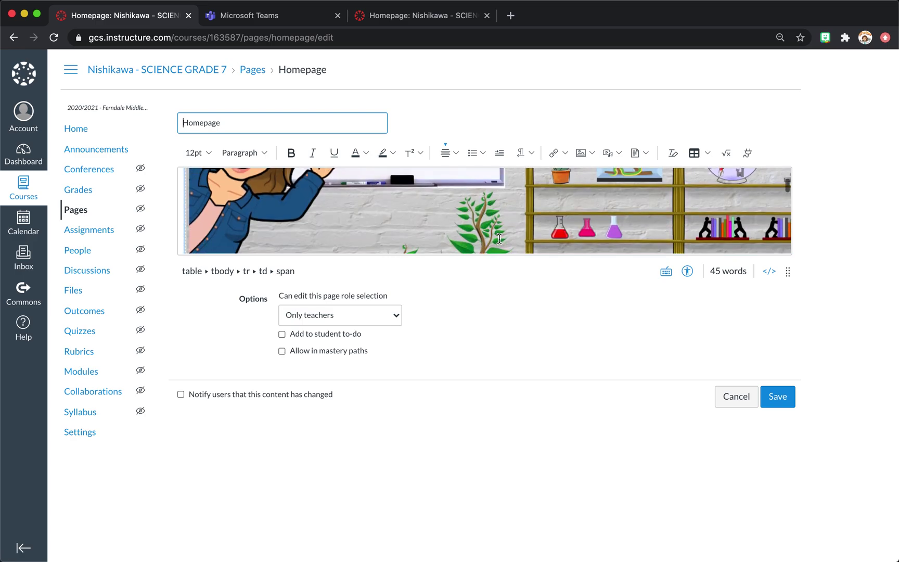
left_click(420, 226)
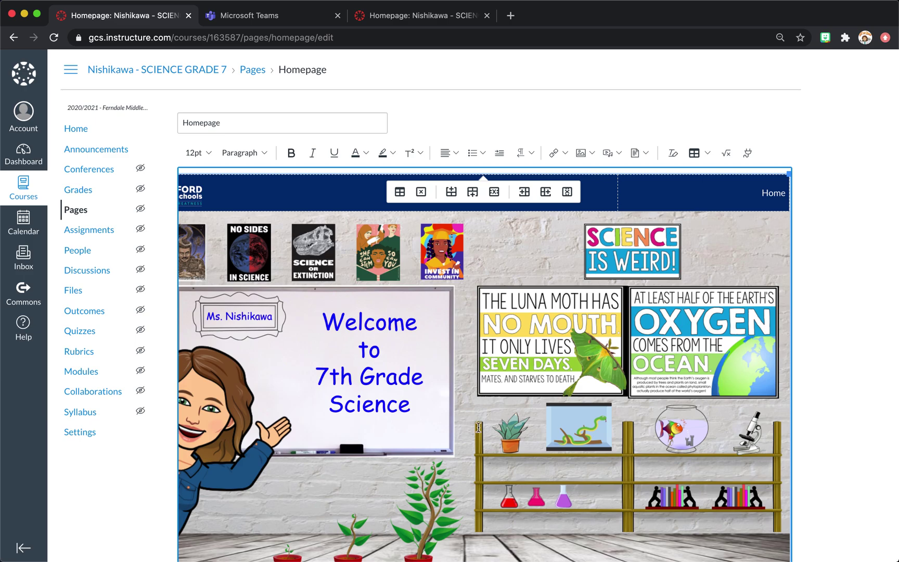
scroll(479, 427, "down", 15)
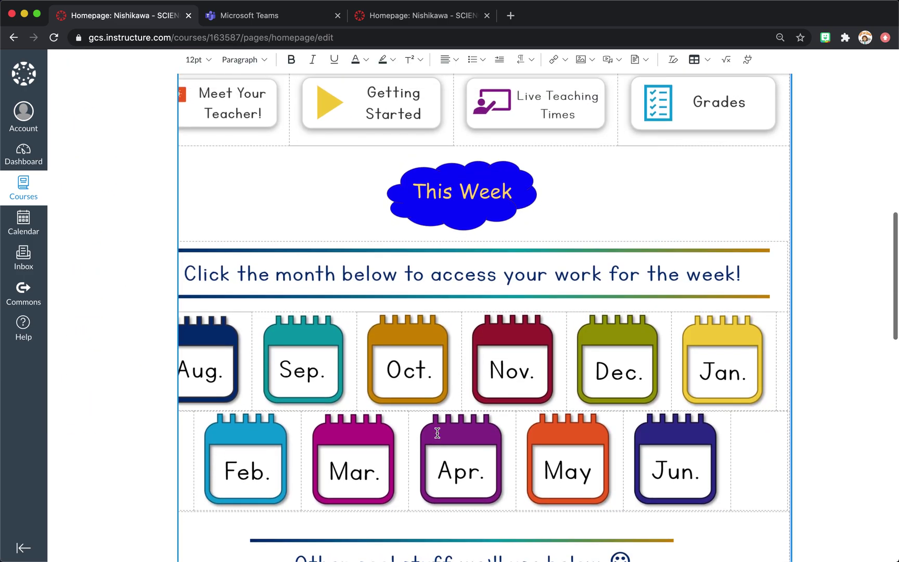
scroll(437, 432, "up", 4)
Link the This Week cloud image to the Week of August 17 course page.
scroll(435, 417, "down", 3)
left_click(447, 231)
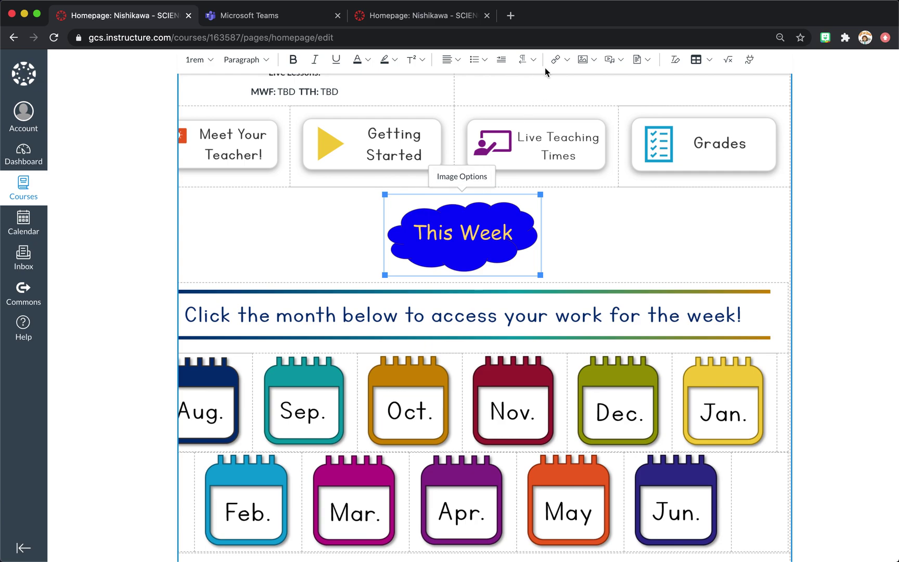
left_click(569, 60)
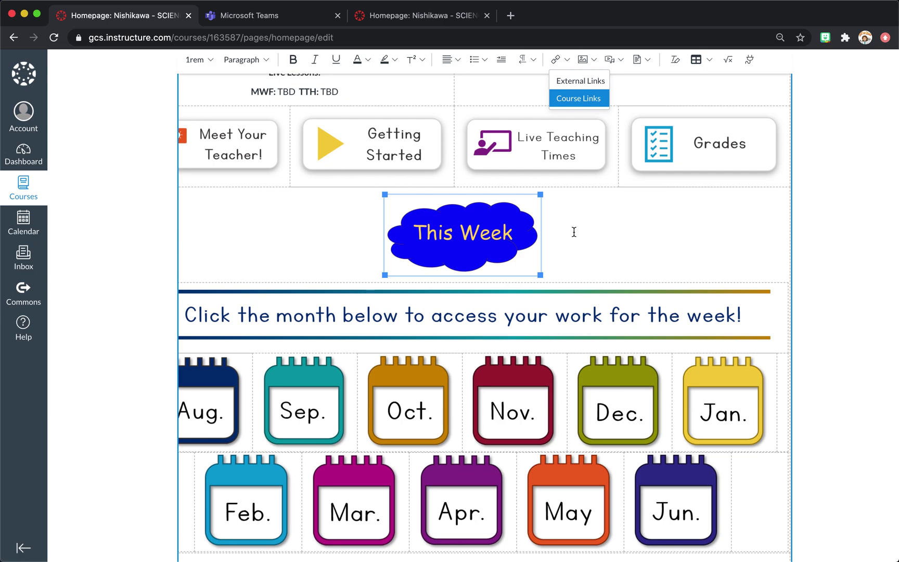
left_click(589, 104)
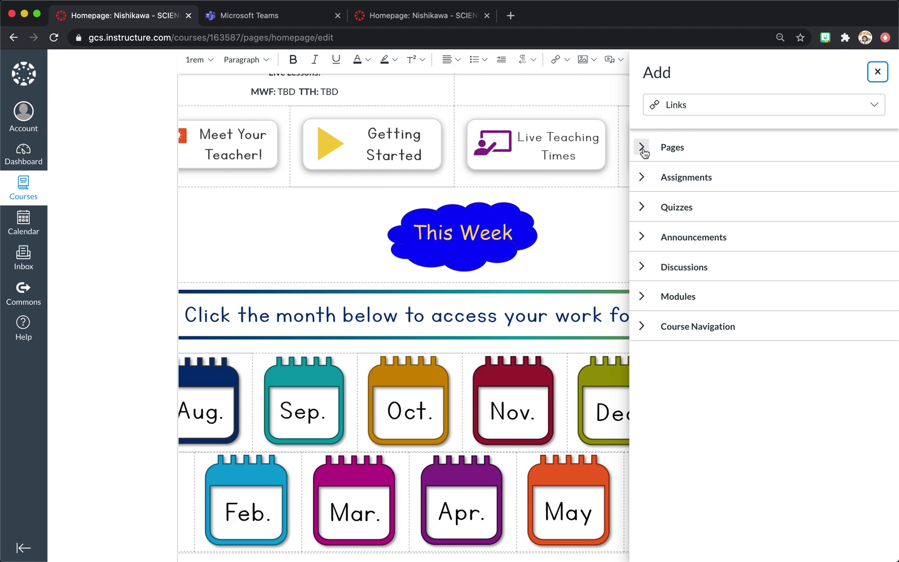
left_click(643, 148)
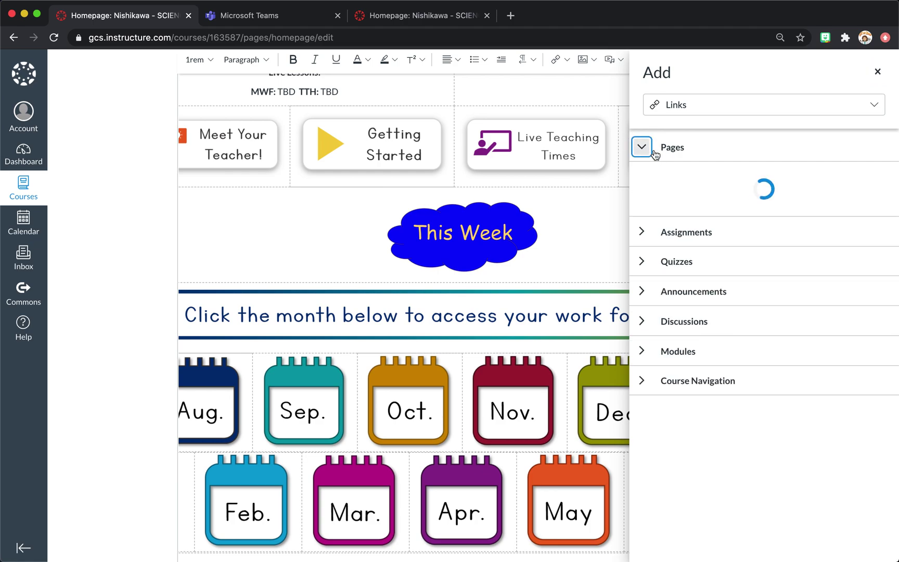
scroll(739, 197, "down", 3)
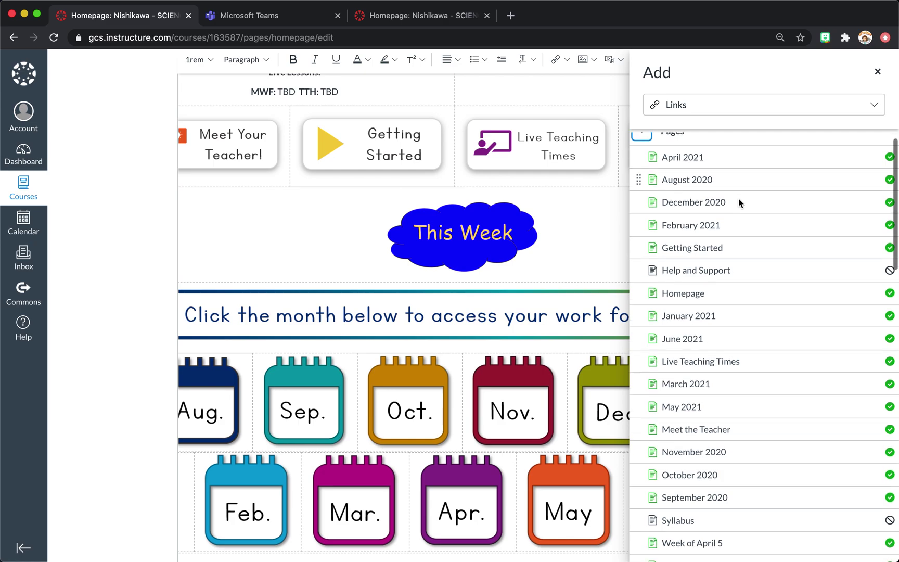
scroll(739, 199, "up", 3)
scroll(733, 230, "down", 2)
scroll(733, 230, "down", 6)
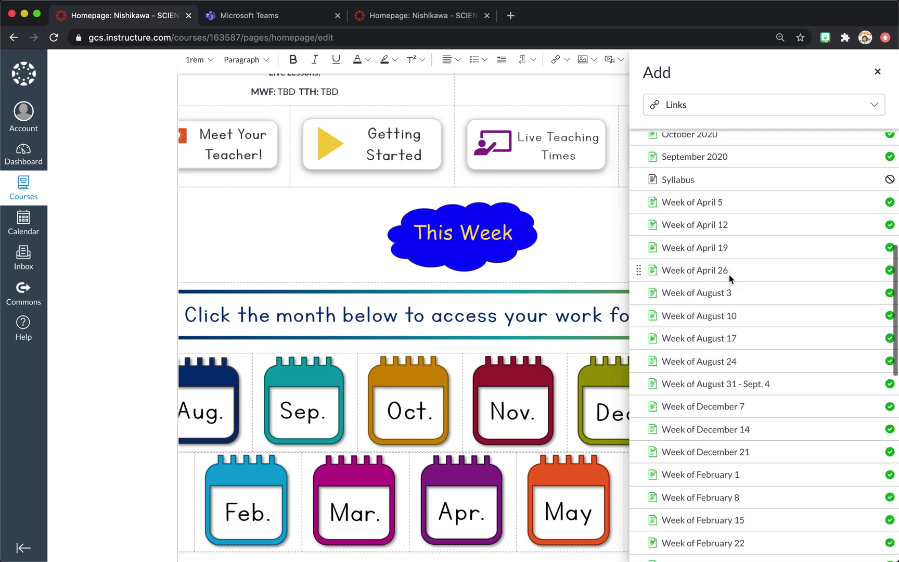
left_click(698, 339)
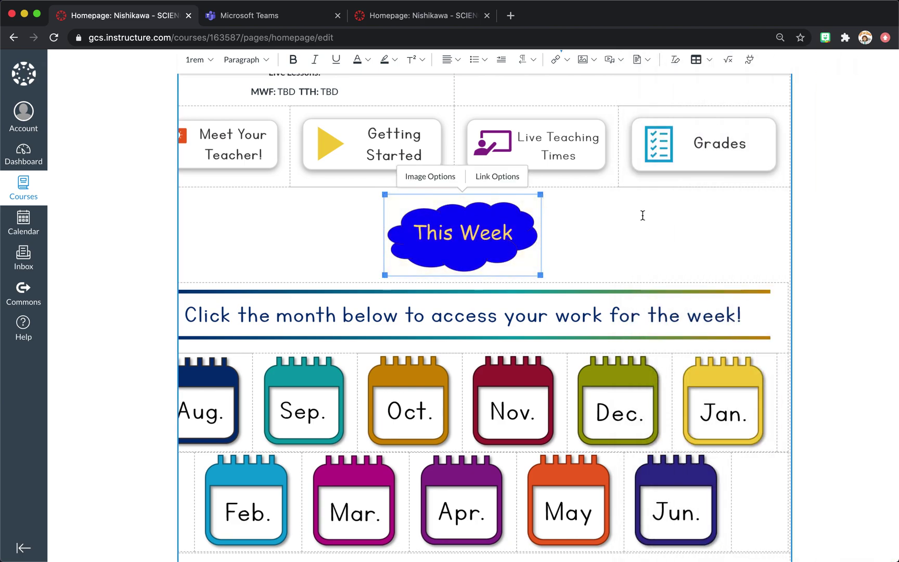
scroll(644, 215, "down", 15)
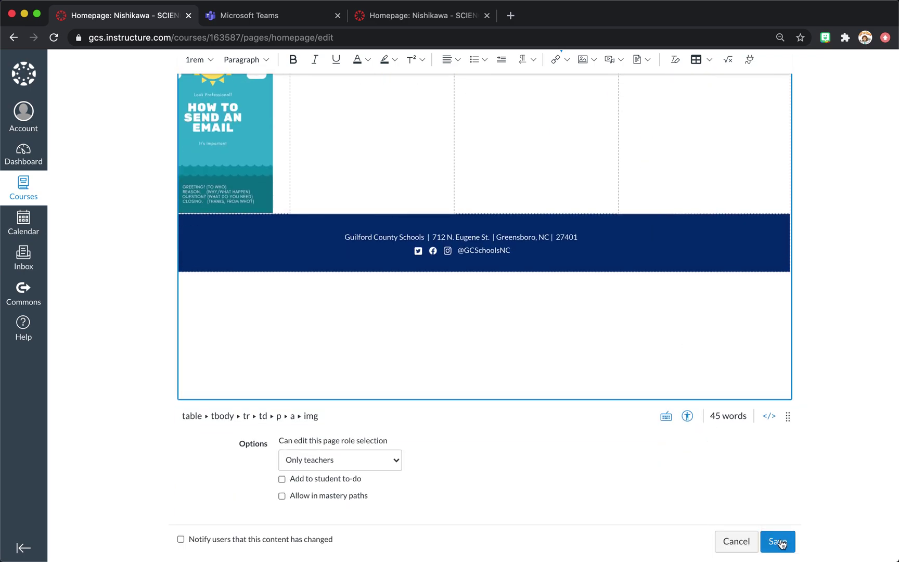
Save the Homepage edits and confirm the This Week image opens Week of August 17.
left_click(779, 543)
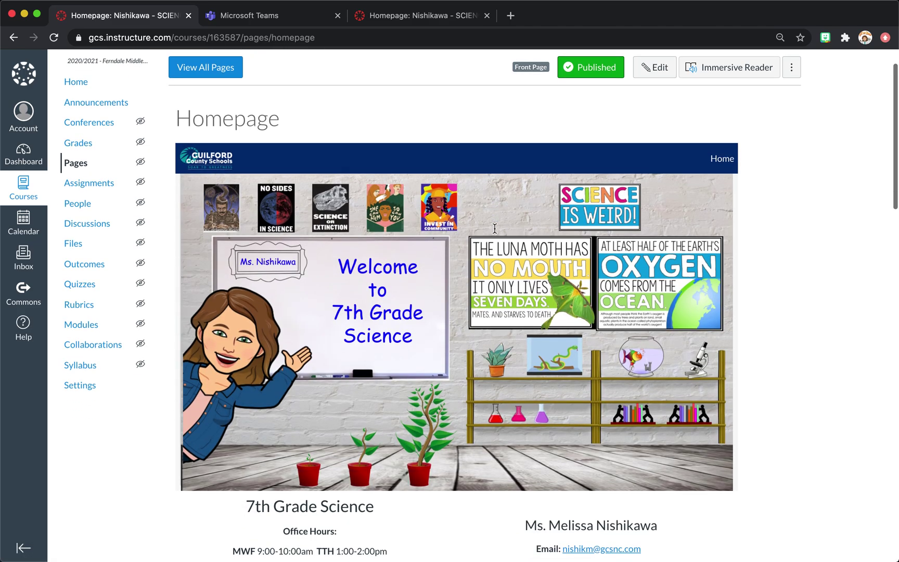
scroll(495, 228, "down", 8)
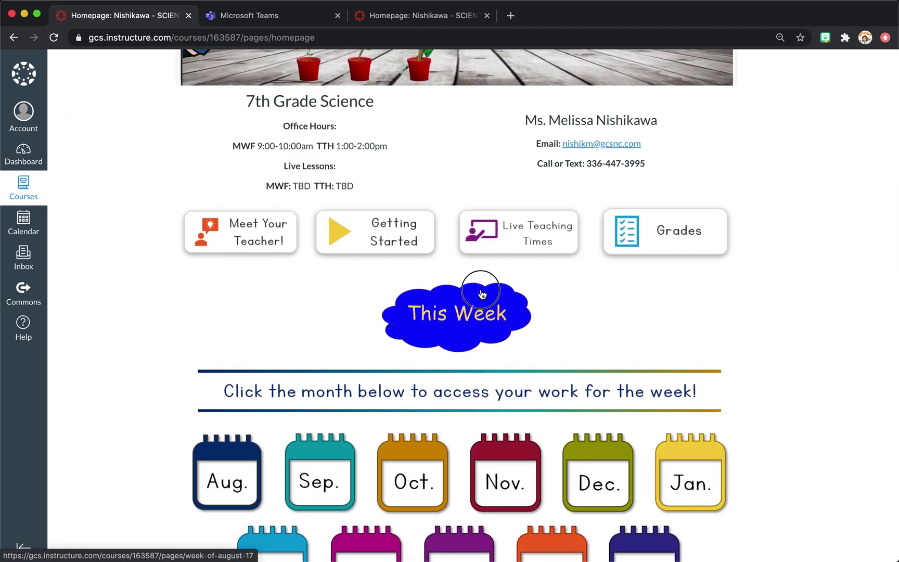
left_click(483, 295)
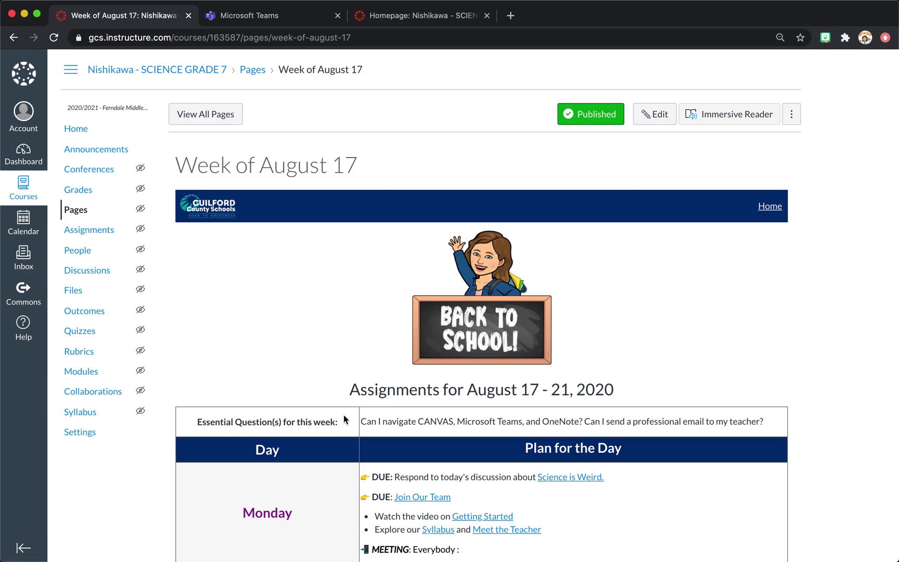
scroll(337, 427, "down", 6)
scroll(205, 271, "up", 6)
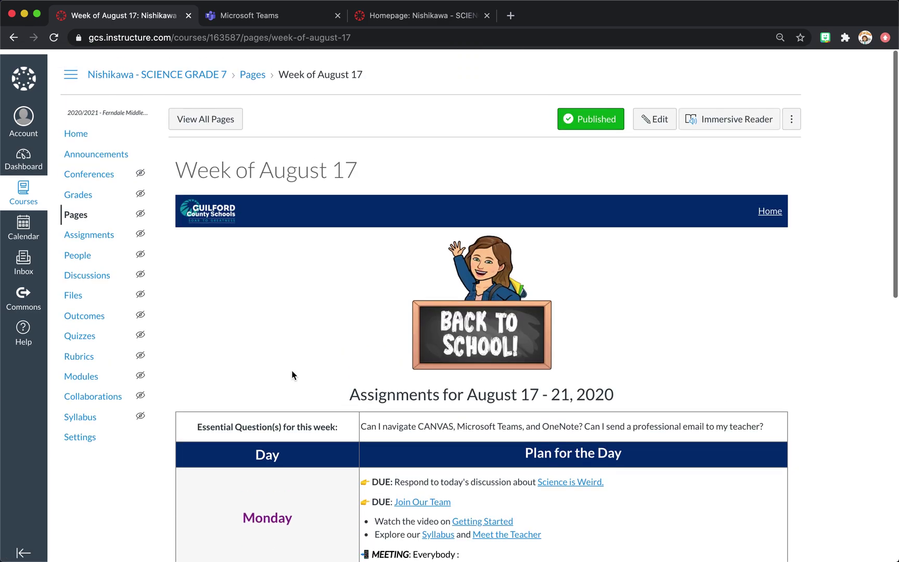
Return to the course Home page and scroll down to the resource links.
left_click(76, 130)
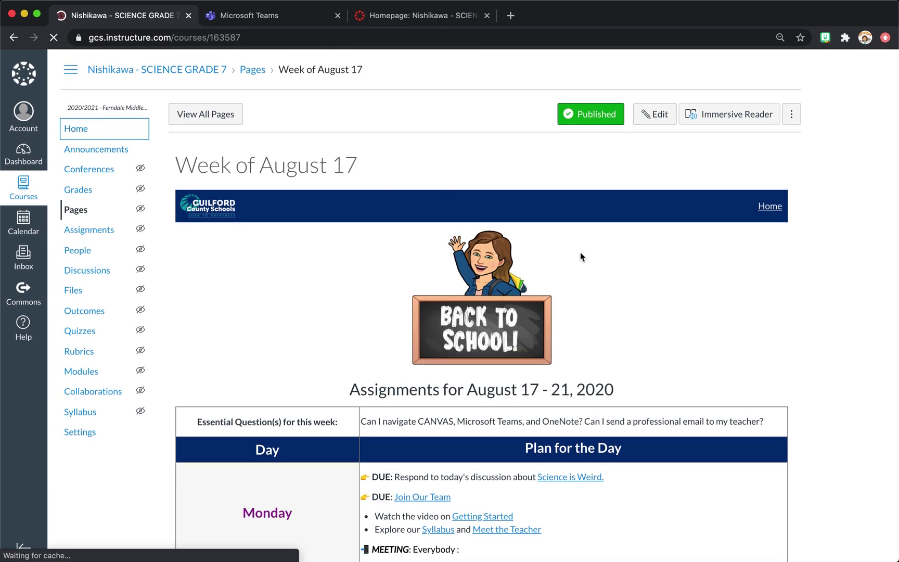
scroll(629, 357, "down", 3)
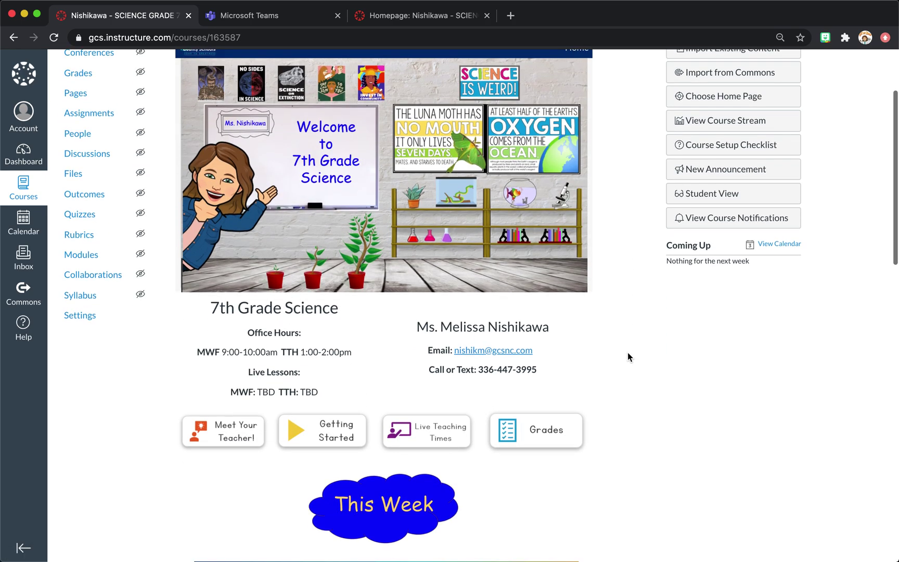
scroll(628, 357, "down", 3)
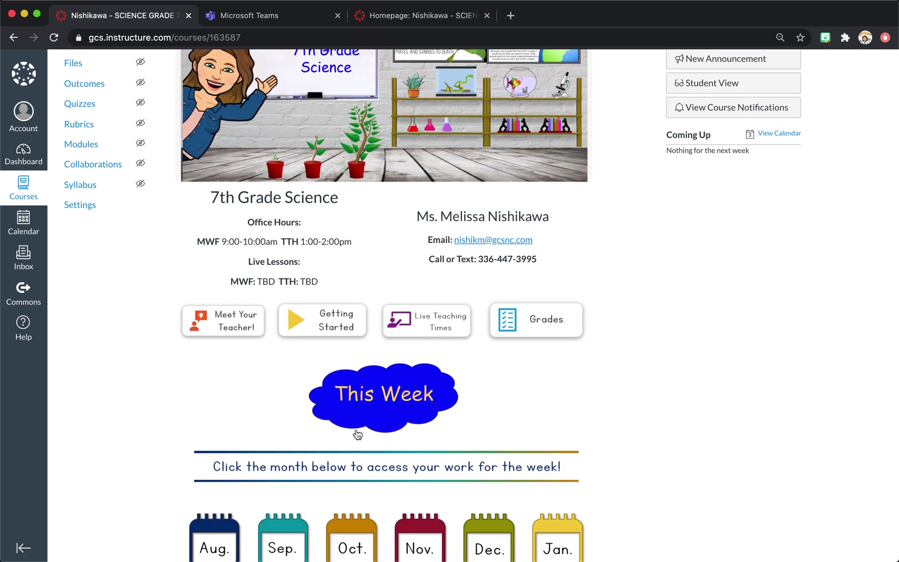
scroll(394, 397, "down", 15)
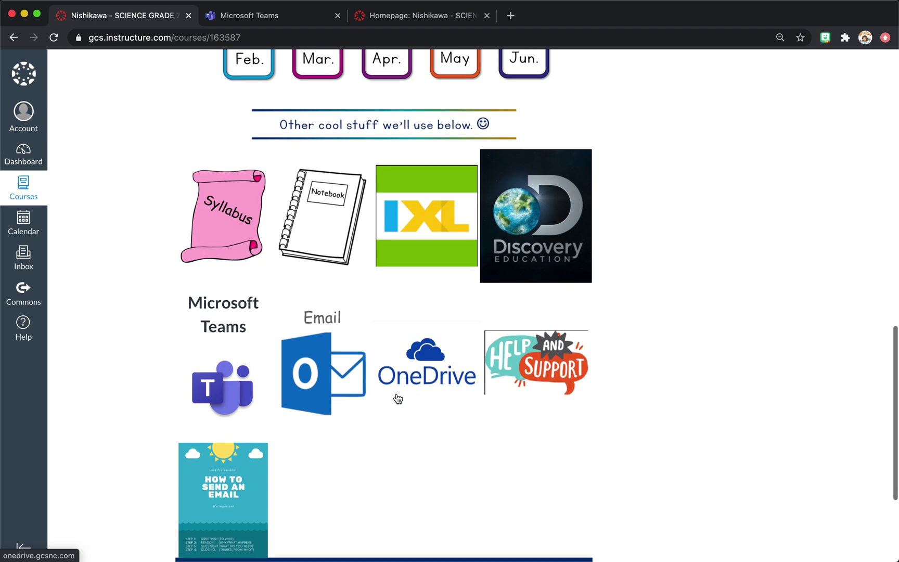
Open the Syllabus page and review its five units, grading scale and policies.
left_click(225, 231)
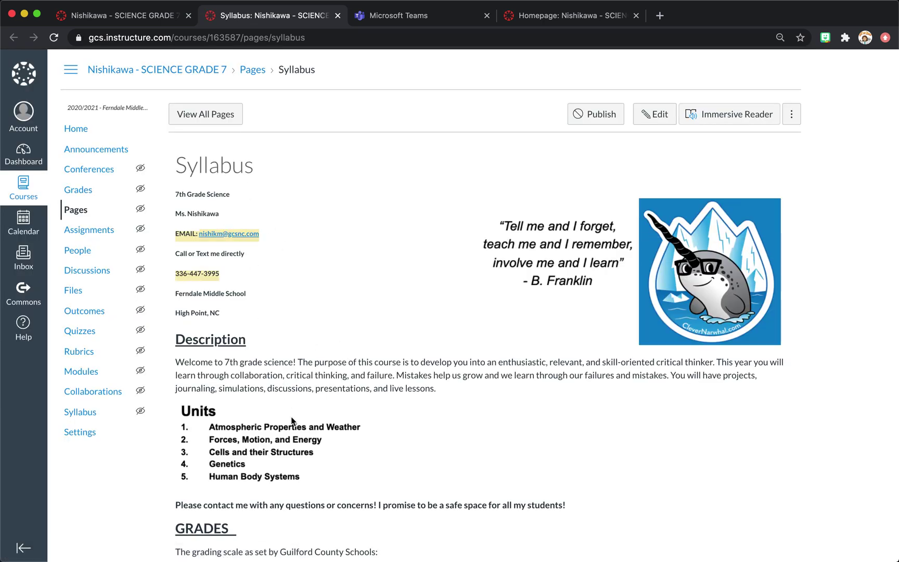
scroll(292, 417, "down", 5)
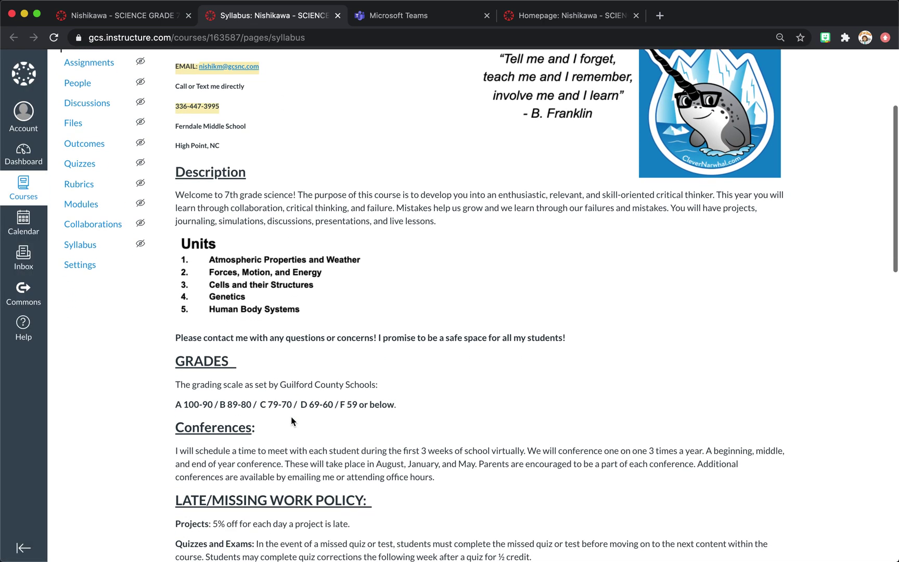
scroll(291, 417, "down", 1)
scroll(290, 416, "up", 3)
scroll(291, 417, "down", 5)
scroll(292, 417, "down", 12)
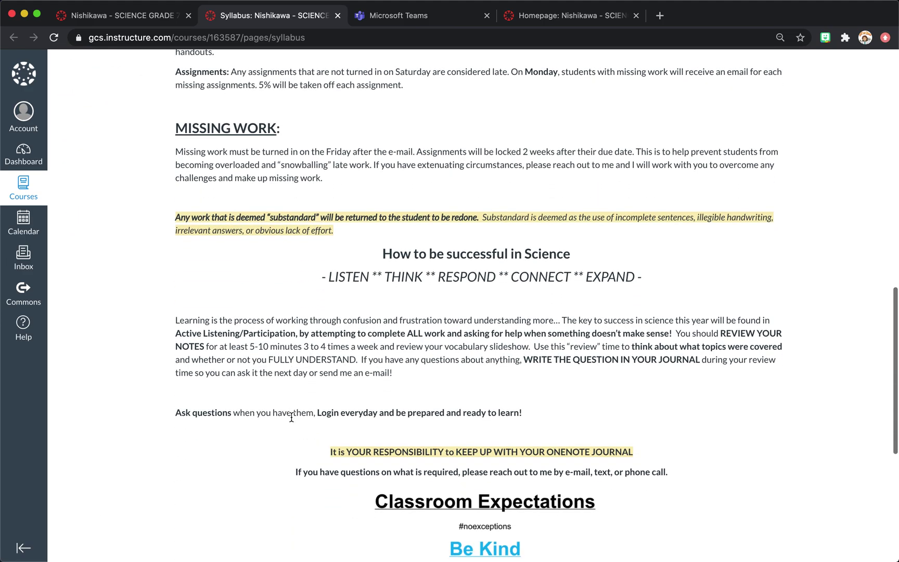
scroll(292, 417, "down", 10)
scroll(291, 417, "up", 8)
scroll(291, 417, "up", 20)
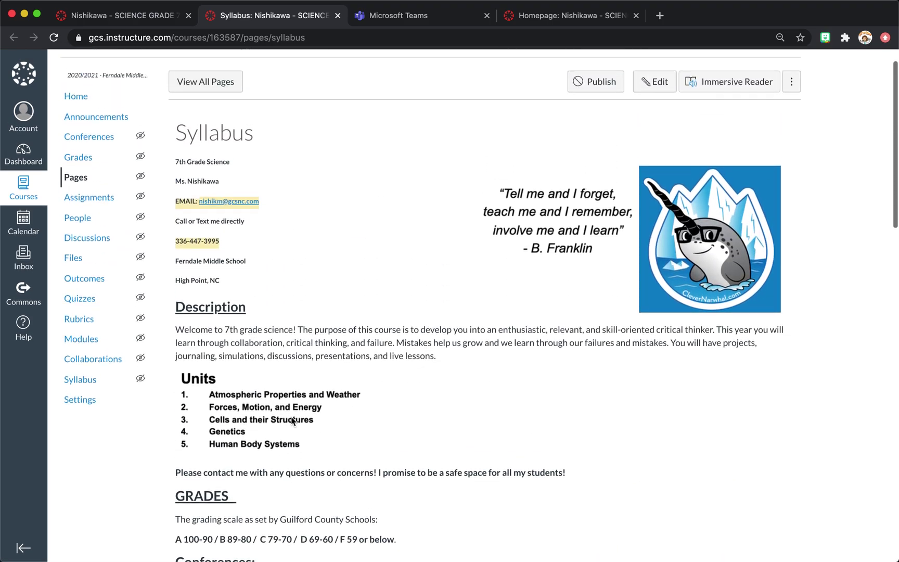
scroll(291, 421, "up", 1)
Return home to the Other cool stuff links and close the IXL sign-in tab.
left_click(100, 113)
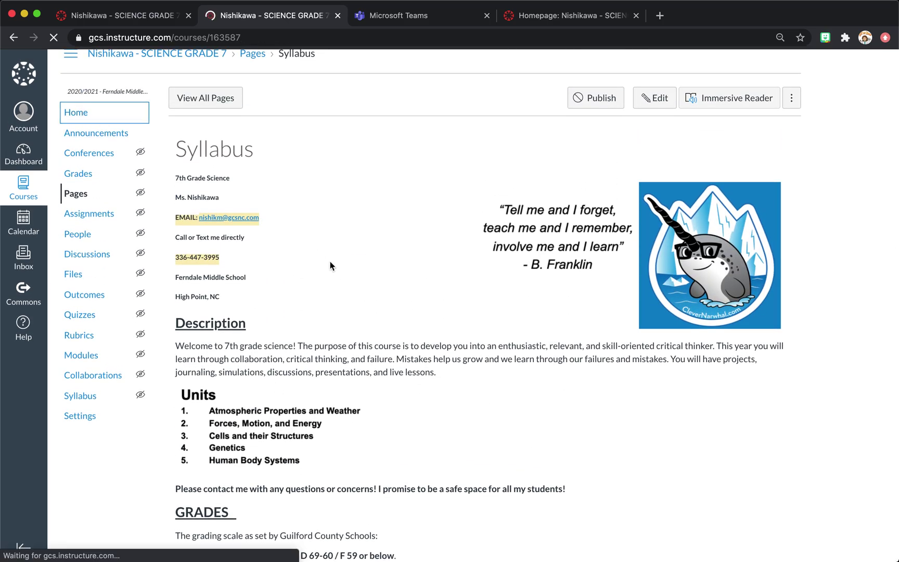
scroll(330, 261, "down", 10)
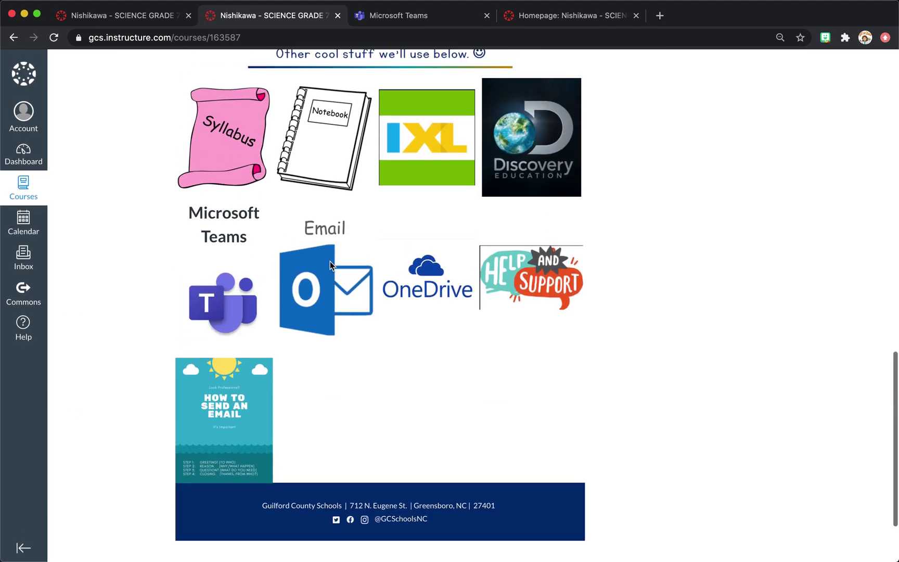
scroll(320, 152, "up", 1)
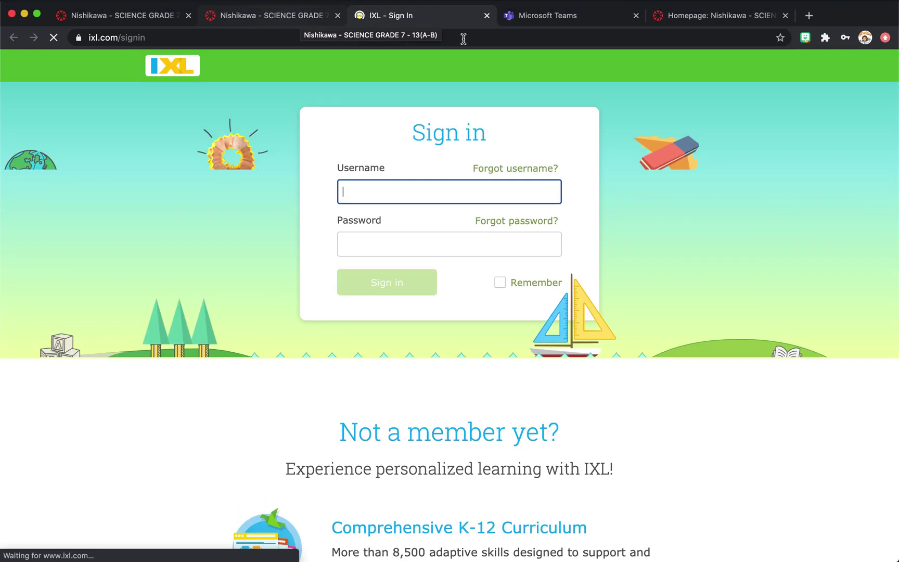
left_click(488, 17)
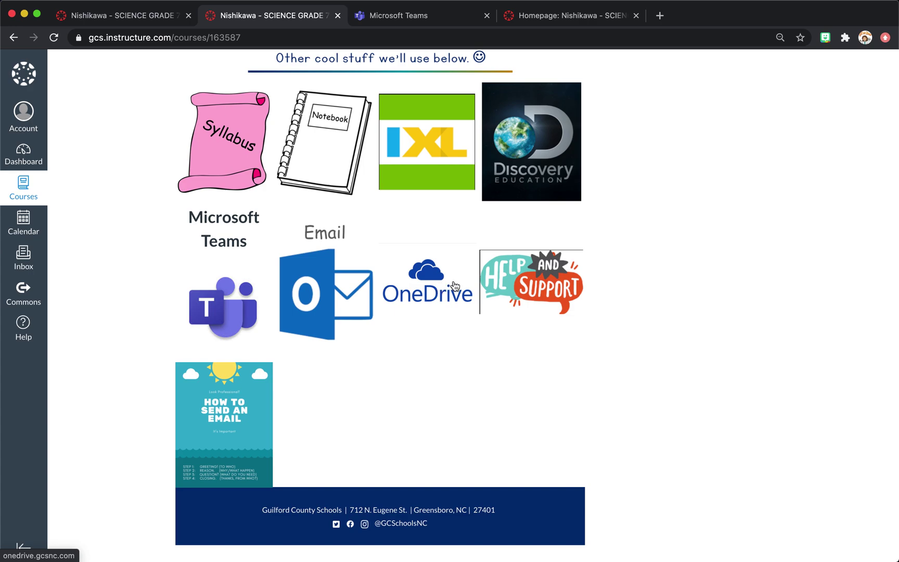
Browse Help and Support's how-to videos for Teams, OneNote Class Notebook and LIVE lessons.
left_click(525, 267)
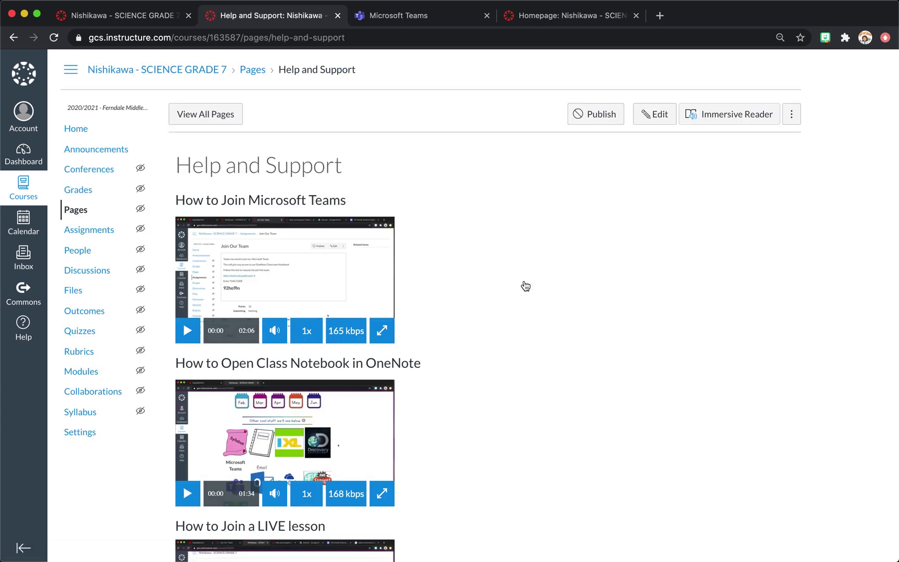
scroll(527, 286, "down", 2)
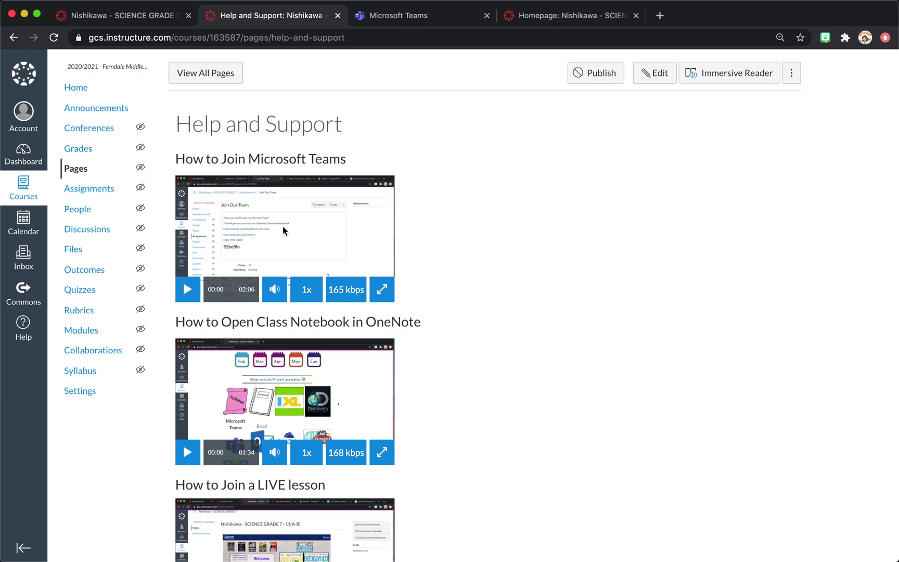
scroll(283, 227, "down", 3)
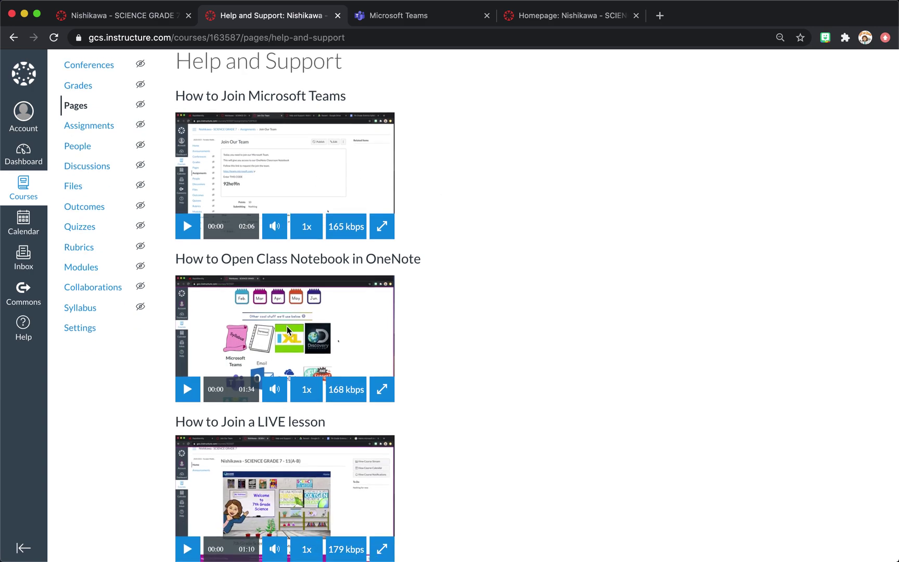
scroll(286, 326, "down", 2)
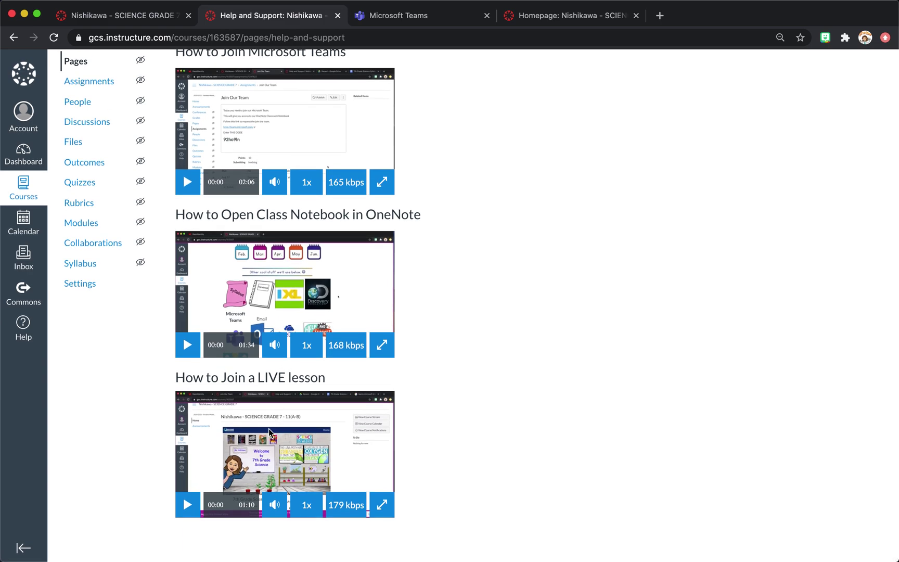
scroll(222, 437, "up", 7)
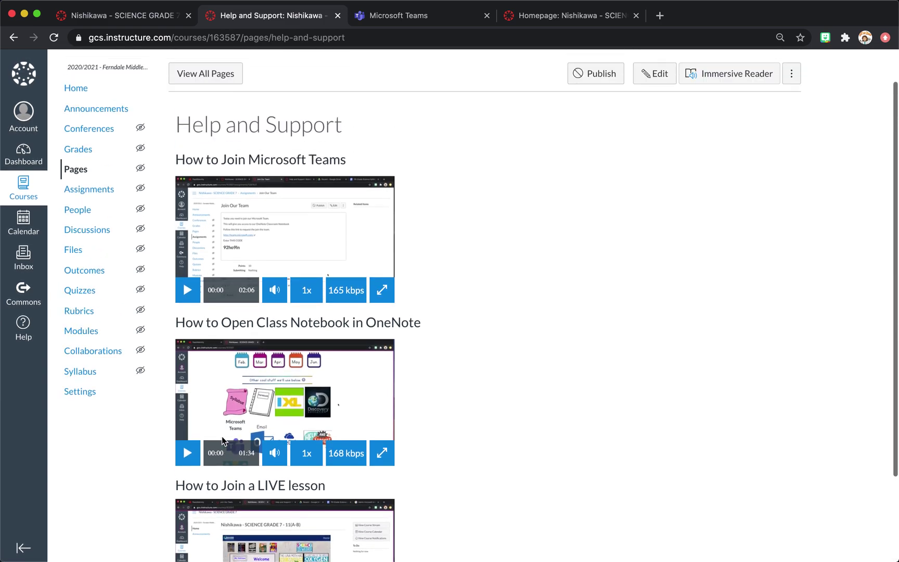
left_click(87, 131)
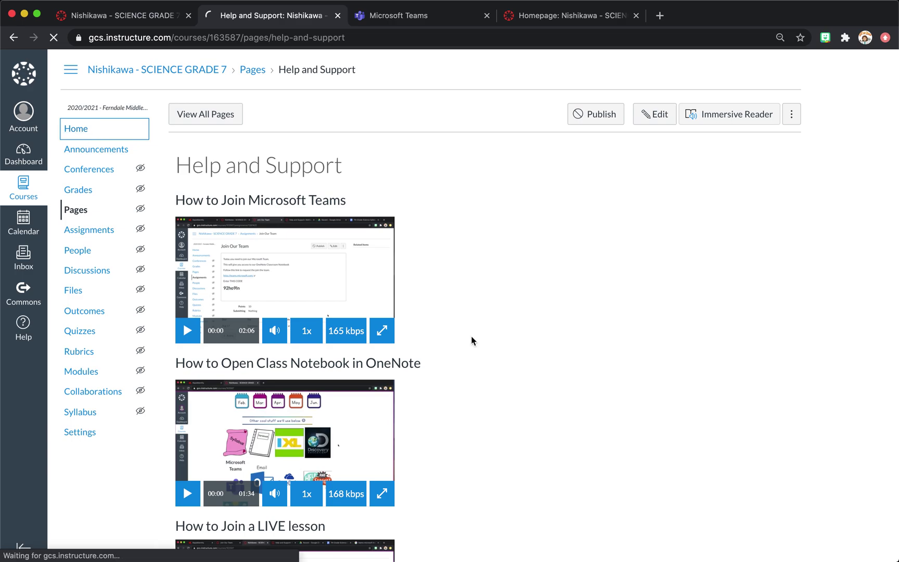
scroll(472, 341, "down", 15)
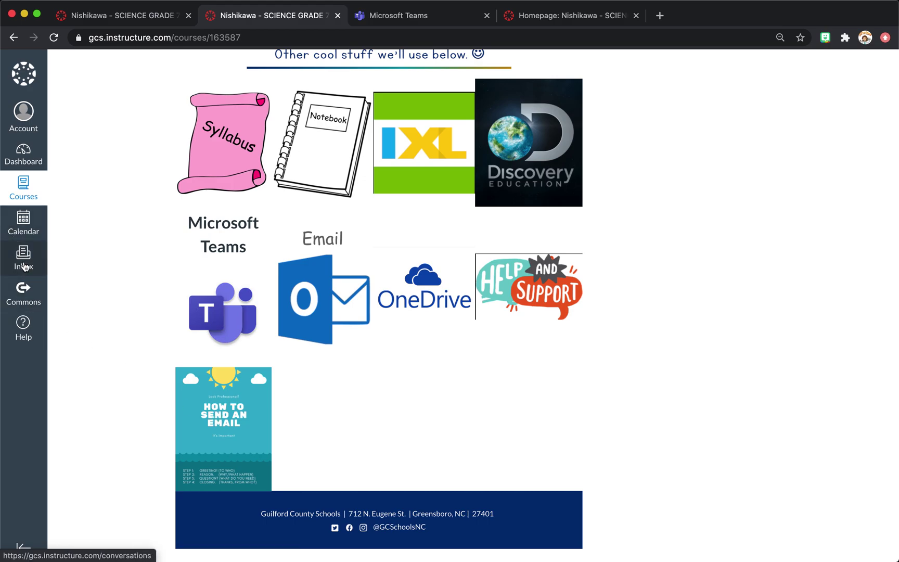
left_click(197, 415)
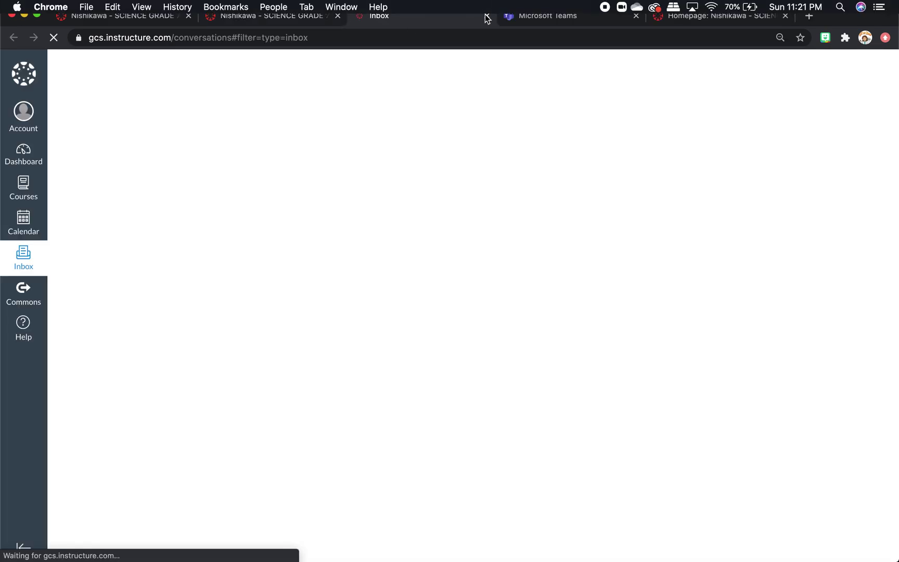
left_click(487, 16)
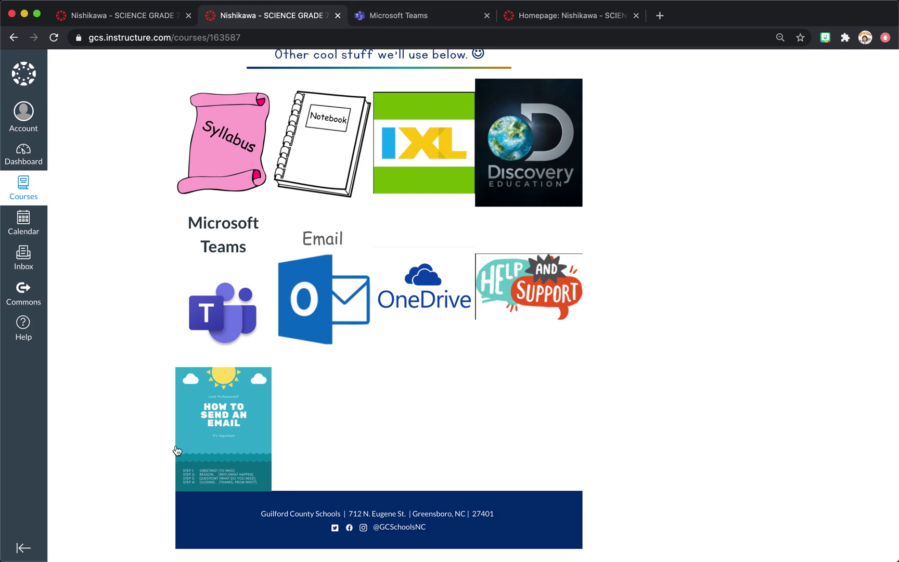
Open the This Week plan from the home page to reach the Join Our Team assignment.
scroll(282, 386, "down", 2)
scroll(282, 387, "up", 15)
scroll(282, 386, "up", 2)
scroll(363, 362, "down", 4)
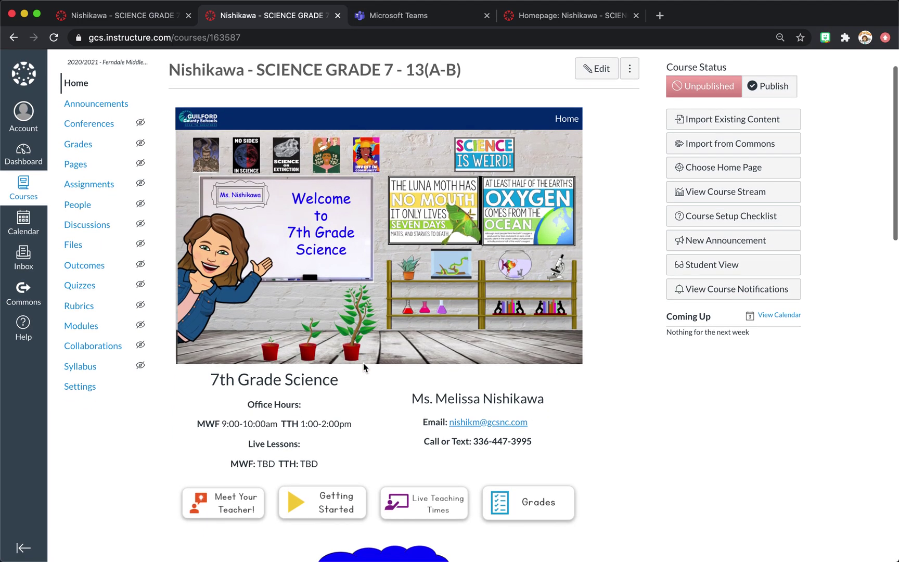
scroll(363, 362, "down", 2)
scroll(363, 363, "up", 5)
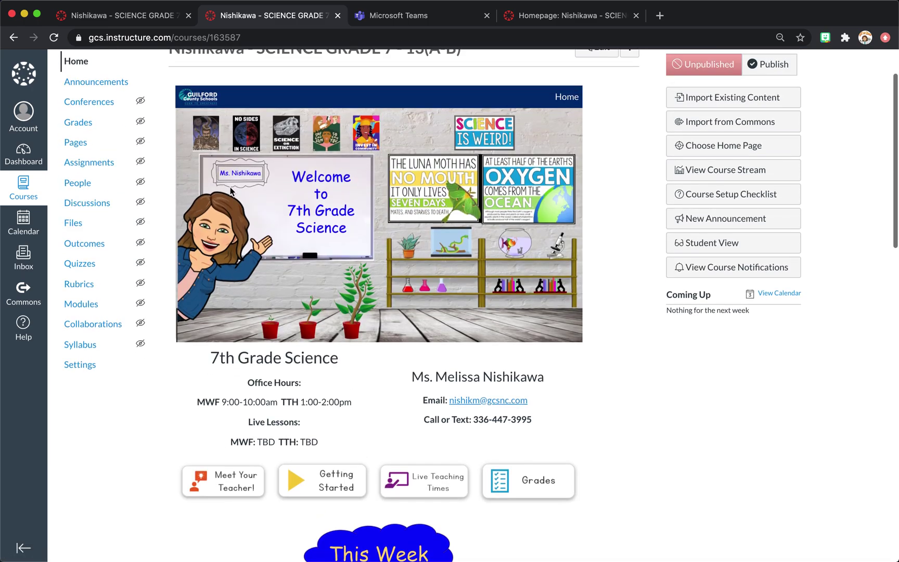
scroll(217, 386, "down", 3)
left_click(327, 377)
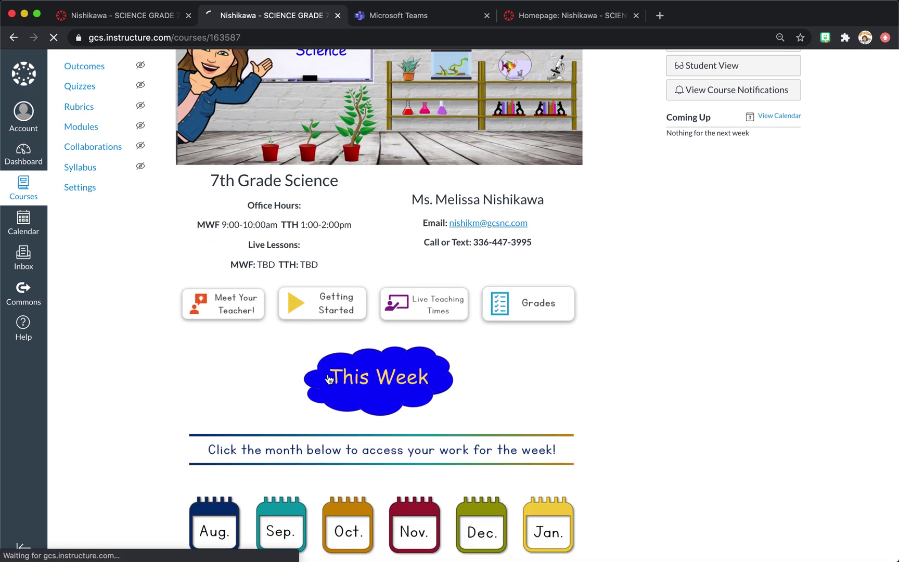
scroll(561, 368, "down", 1)
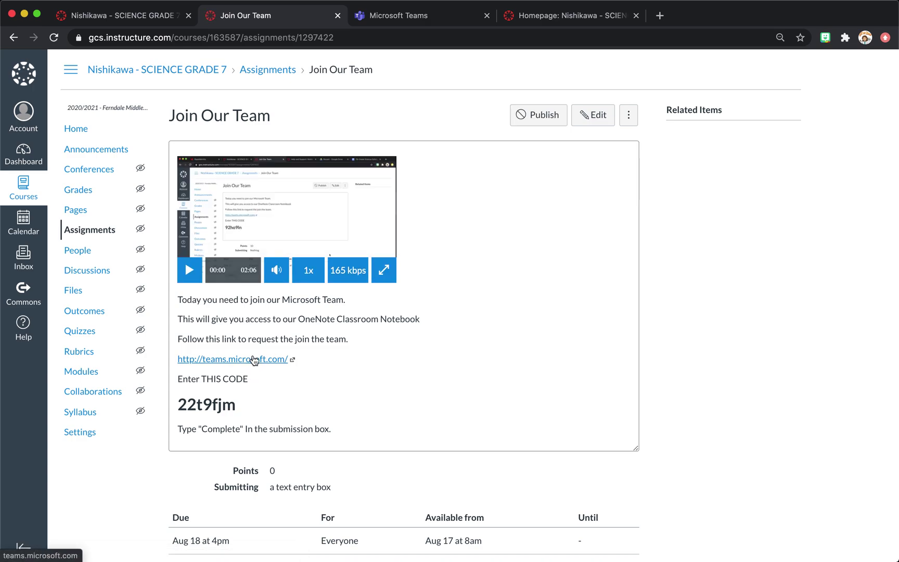
In the first tab, open the Week of August 17 plan and review its Monday–Friday table.
left_click(155, 22)
scroll(285, 248, "up", 5)
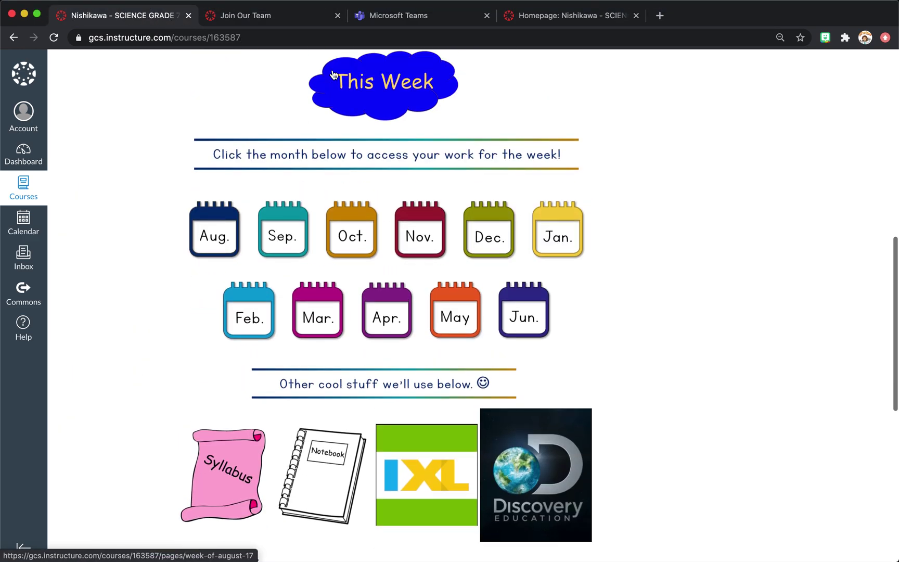
left_click(359, 99)
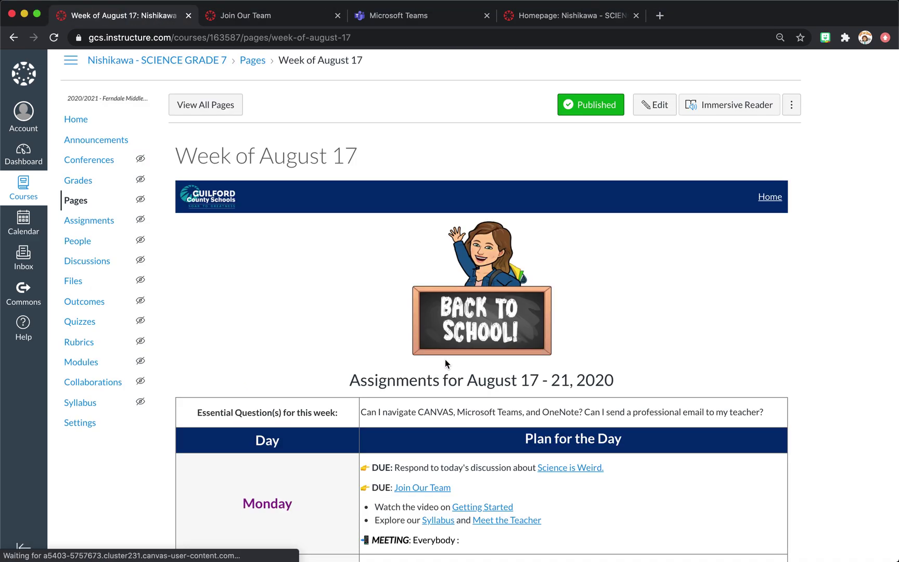
scroll(444, 359, "down", 5)
scroll(550, 379, "down", 1)
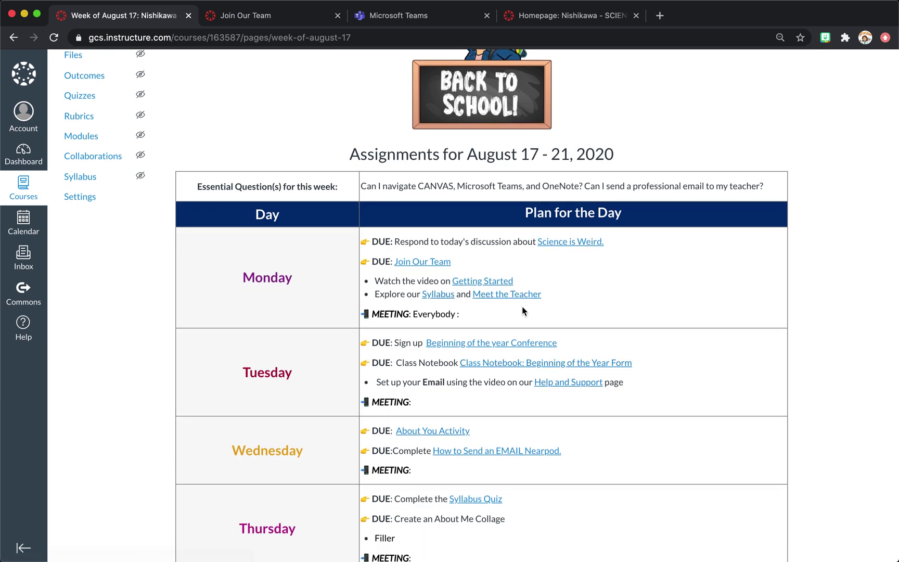
scroll(523, 306, "down", 3)
scroll(462, 337, "down", 3)
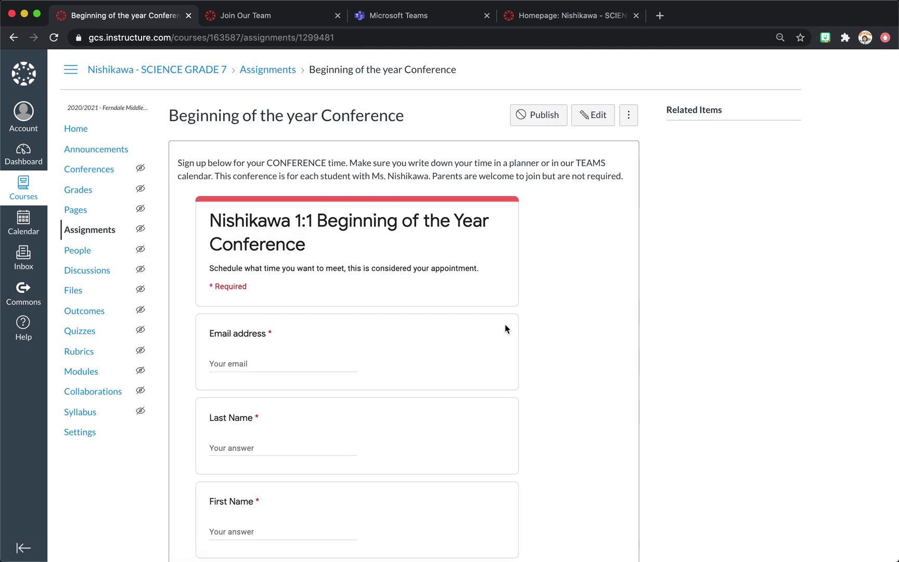
Scroll through the Beginning of the year Conference assignment's embedded sign-up form.
scroll(504, 324, "down", 2)
scroll(505, 324, "up", 2)
scroll(505, 324, "down", 10)
scroll(503, 333, "down", 3)
scroll(502, 334, "up", 6)
scroll(300, 352, "up", 10)
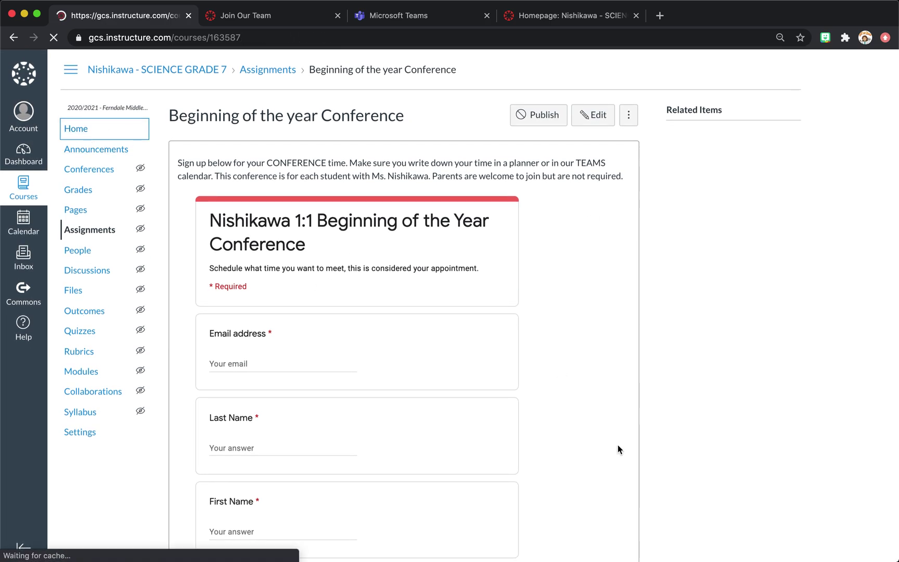
scroll(531, 465, "down", 9)
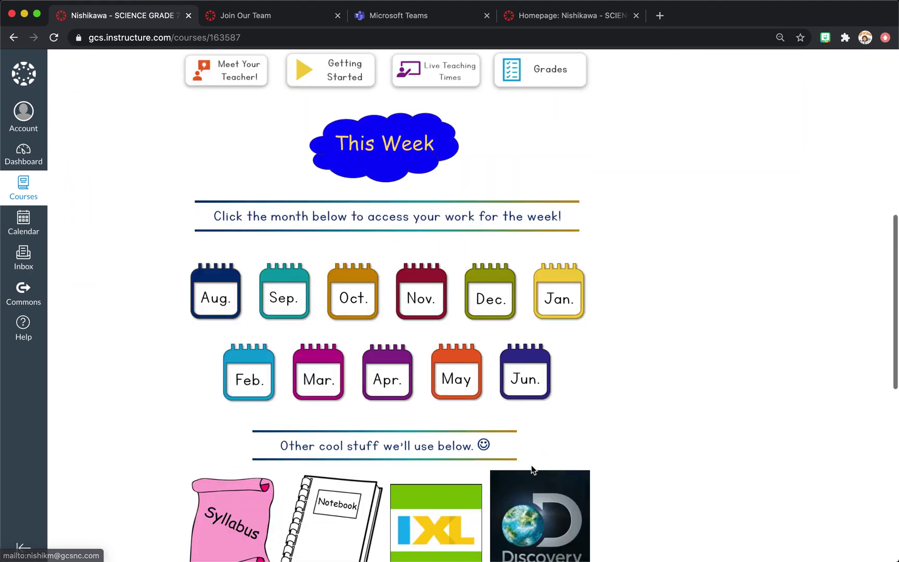
scroll(531, 466, "down", 7)
scroll(519, 459, "up", 12)
scroll(352, 411, "up", 2)
scroll(352, 411, "up", 3)
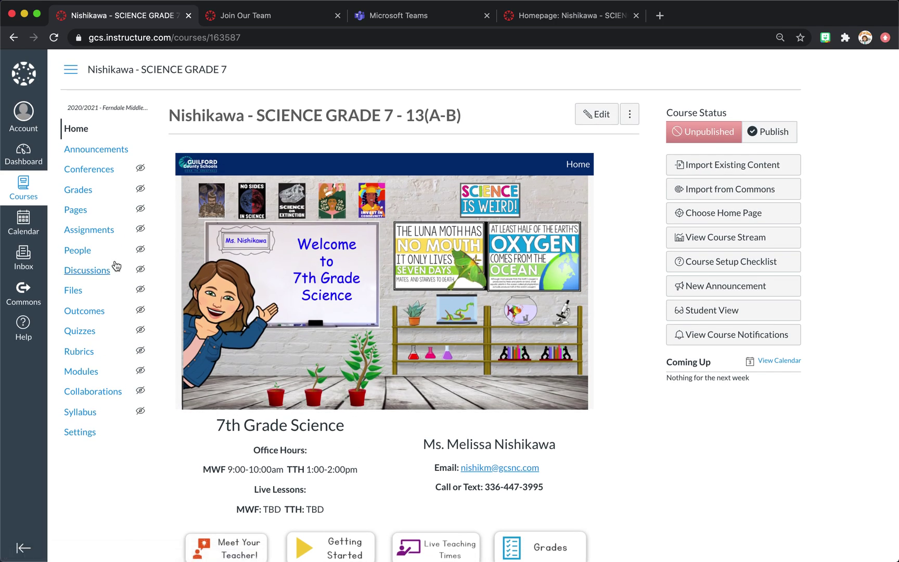
Reach the Beginning of the year Conference assignment from the course Assignments list.
left_click(104, 236)
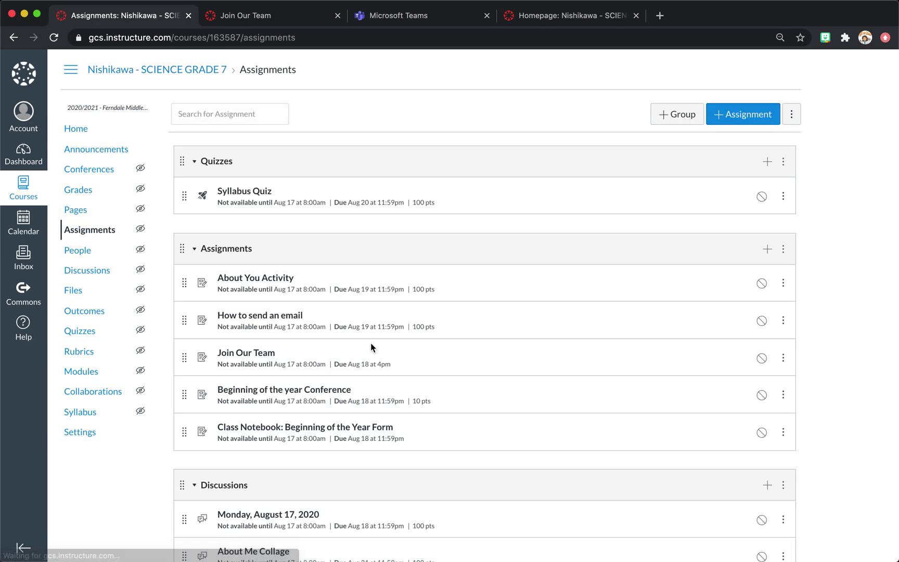
scroll(371, 342, "down", 2)
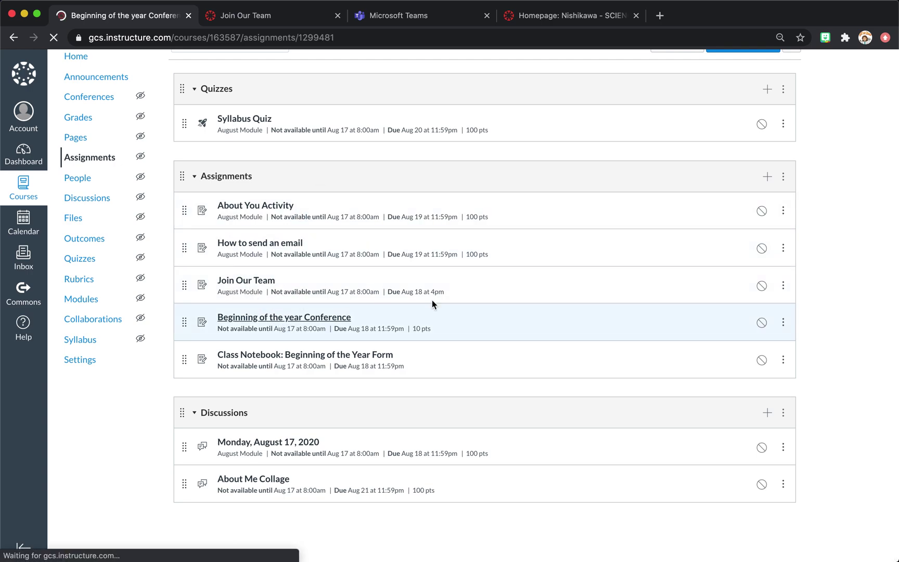
scroll(438, 371, "down", 3)
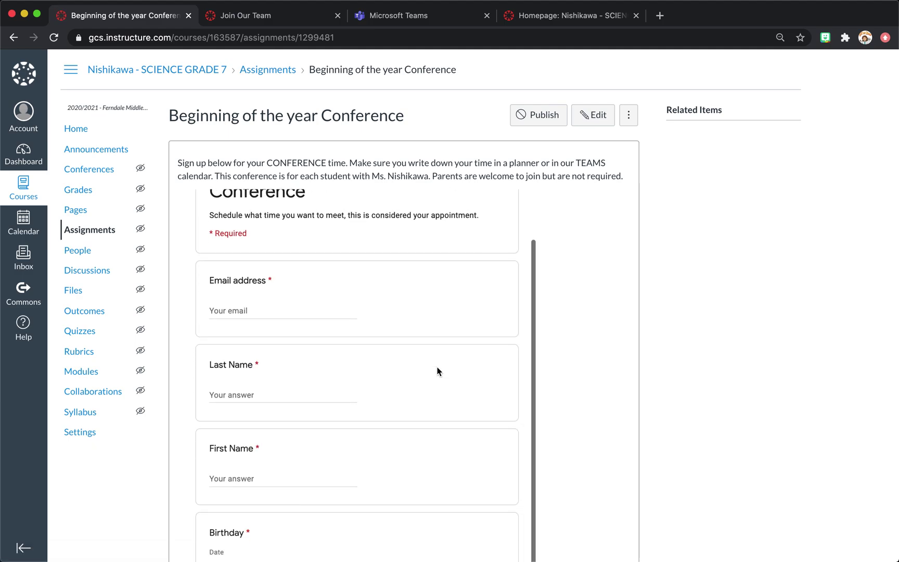
scroll(520, 365, "up", 3)
scroll(604, 396, "down", 10)
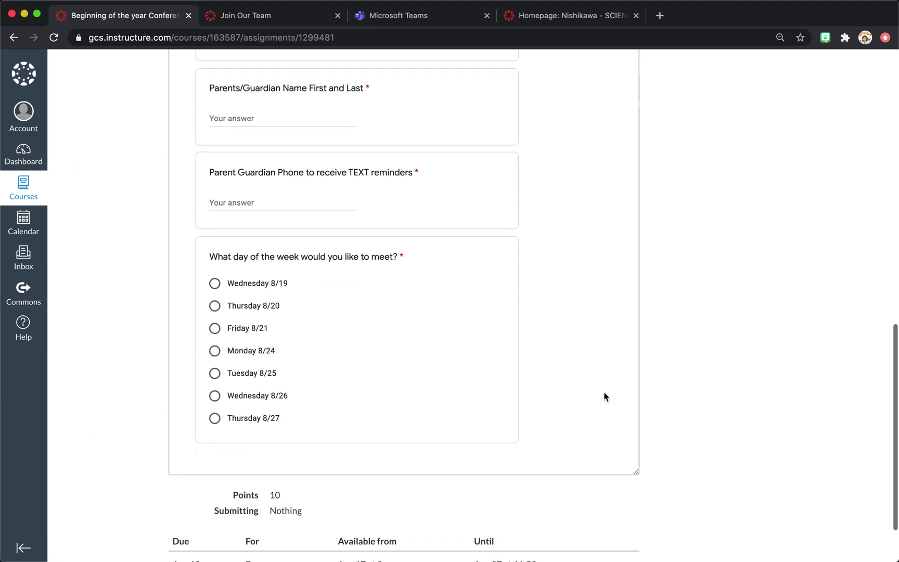
scroll(604, 395, "up", 15)
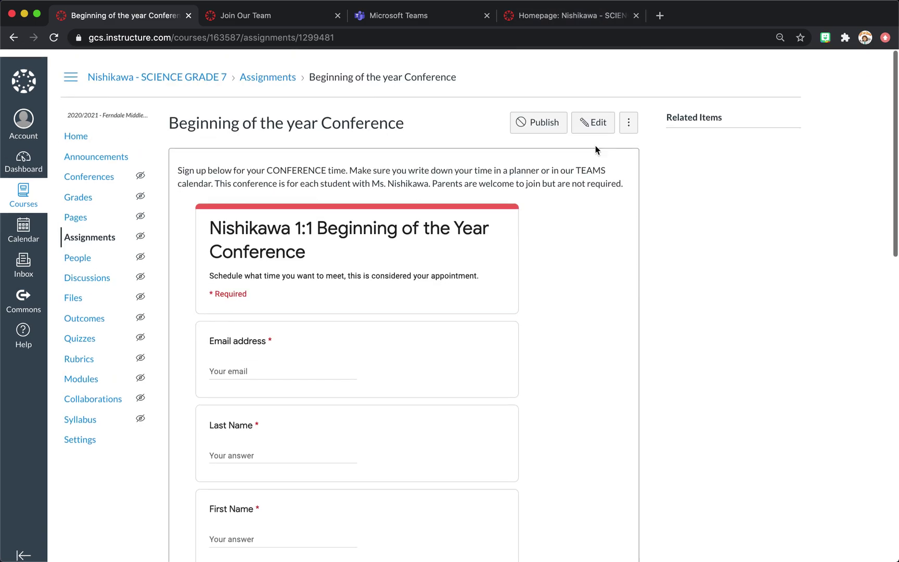
Edit the conference assignment and keep its submission type as No Submission.
left_click(594, 116)
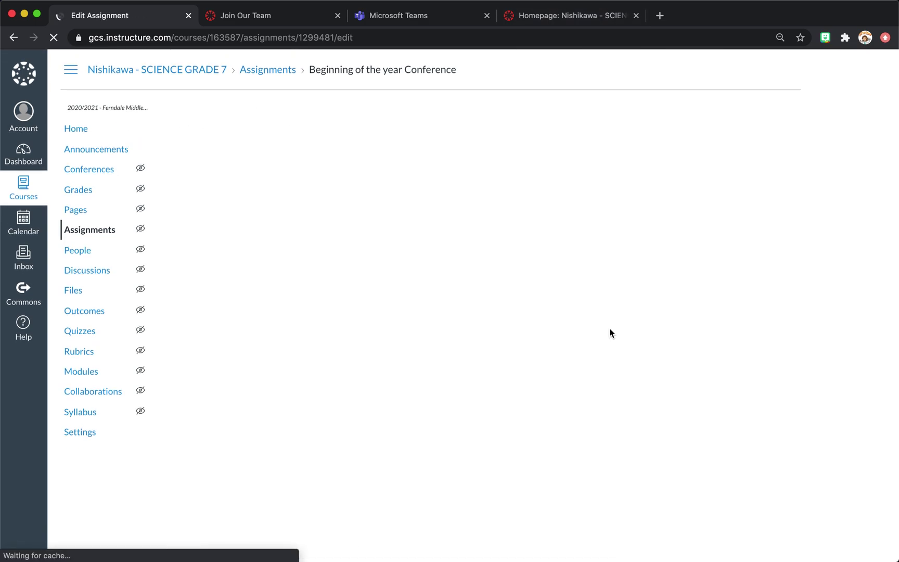
scroll(601, 403, "down", 4)
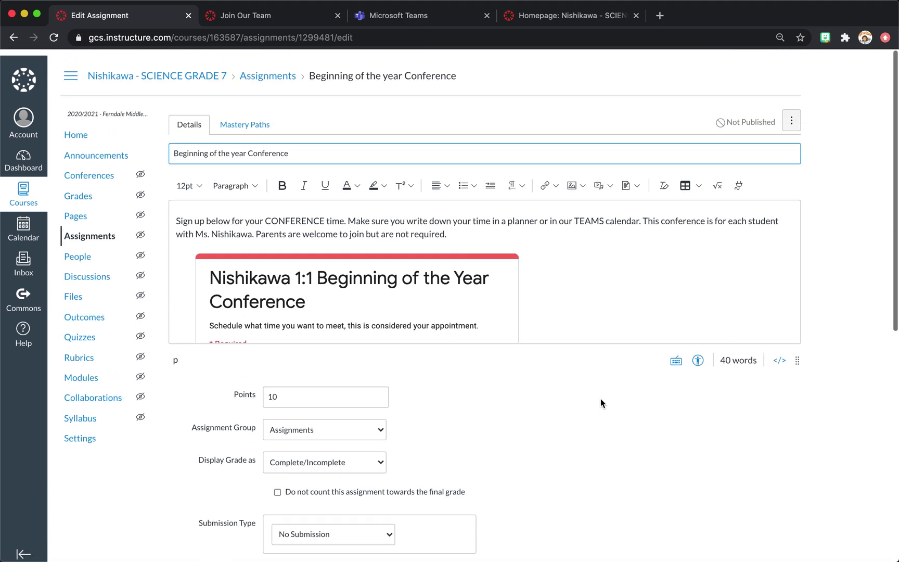
scroll(600, 400, "down", 3)
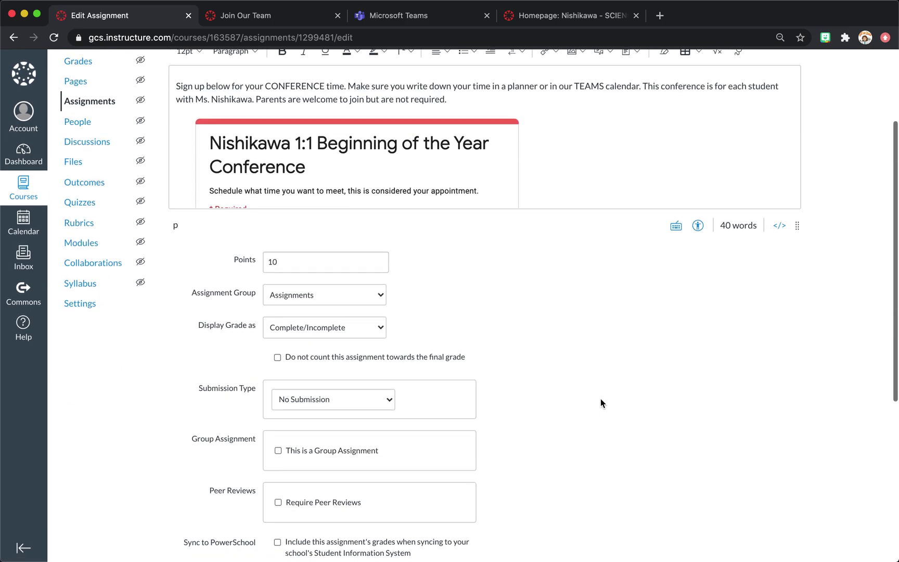
scroll(601, 403, "down", 1)
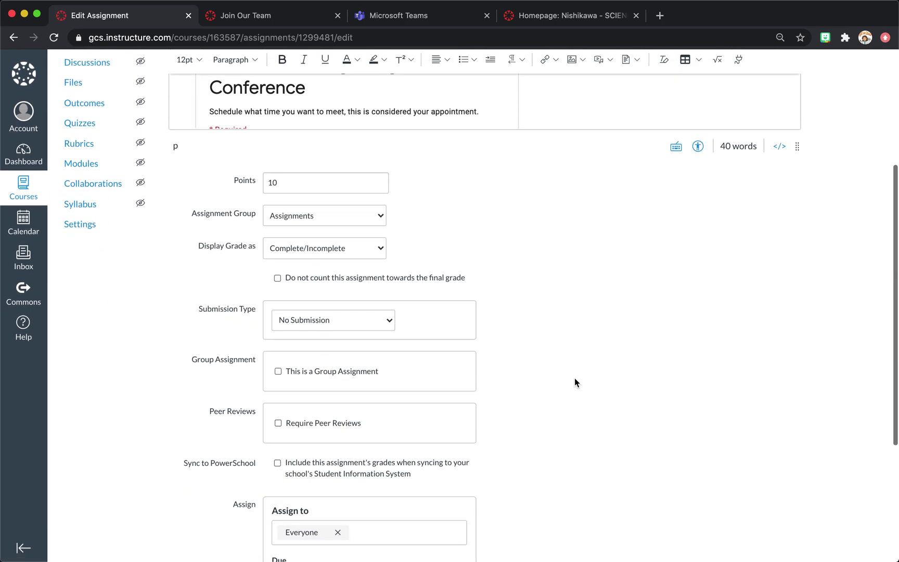
left_click(311, 322)
left_click(311, 322)
left_click(312, 323)
left_click(312, 321)
left_click(526, 319)
Recheck that No Submission is still selected, then return to the course home page.
scroll(526, 320, "up", 5)
scroll(496, 275, "down", 10)
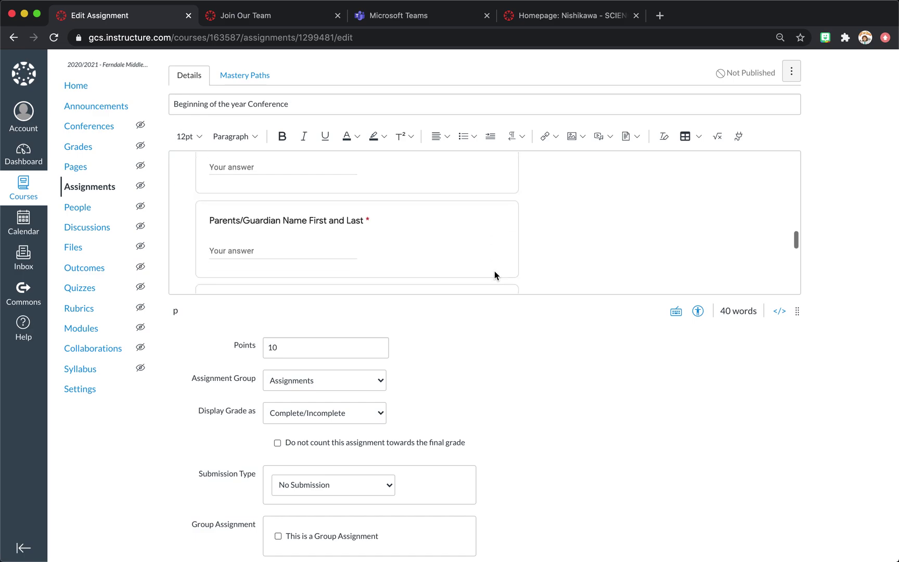
scroll(495, 276, "up", 10)
scroll(532, 438, "down", 6)
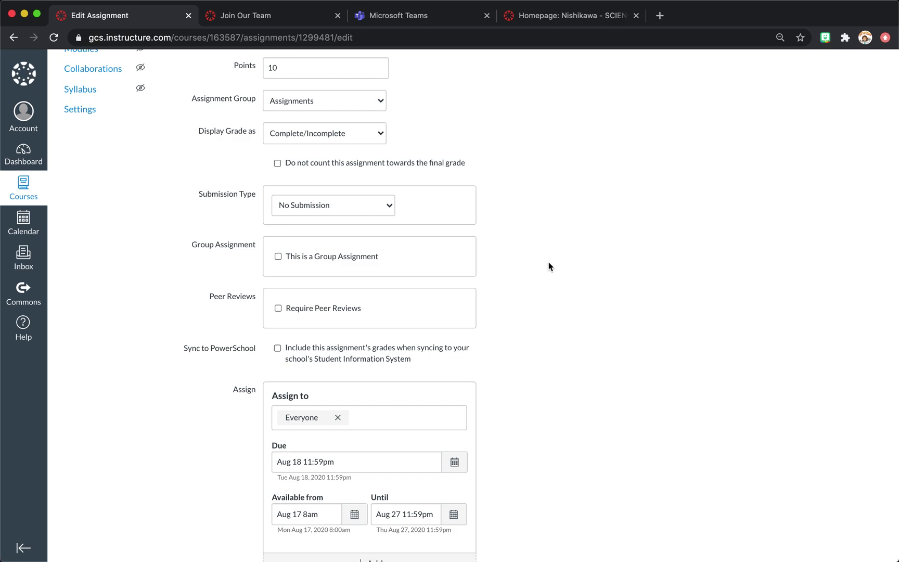
scroll(545, 265, "up", 6)
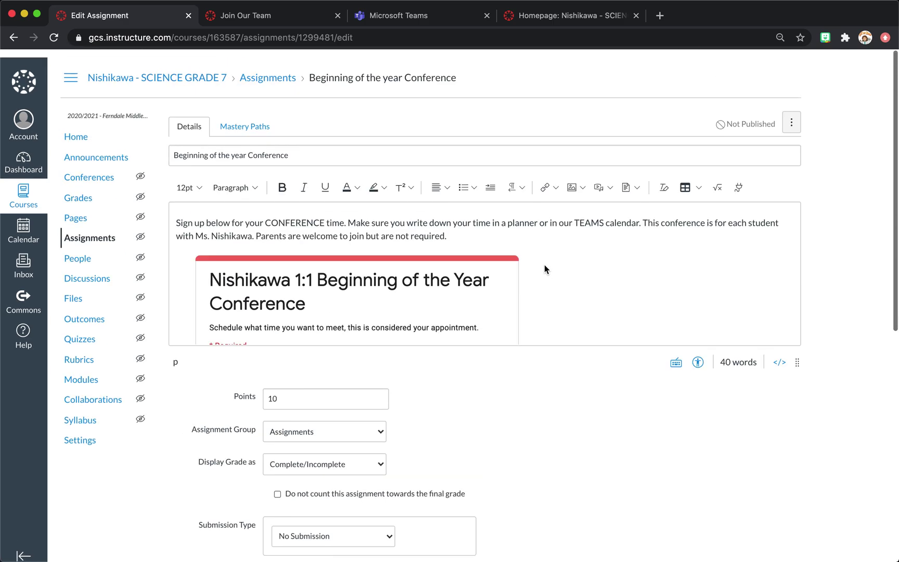
scroll(177, 400, "down", 6)
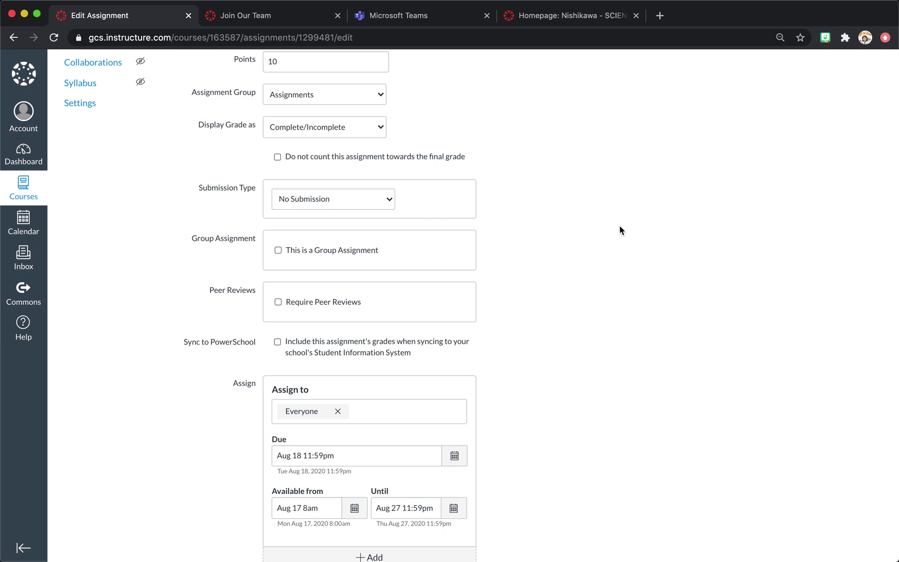
scroll(475, 217, "up", 6)
scroll(287, 282, "down", 3)
scroll(287, 282, "up", 3)
scroll(228, 441, "down", 5)
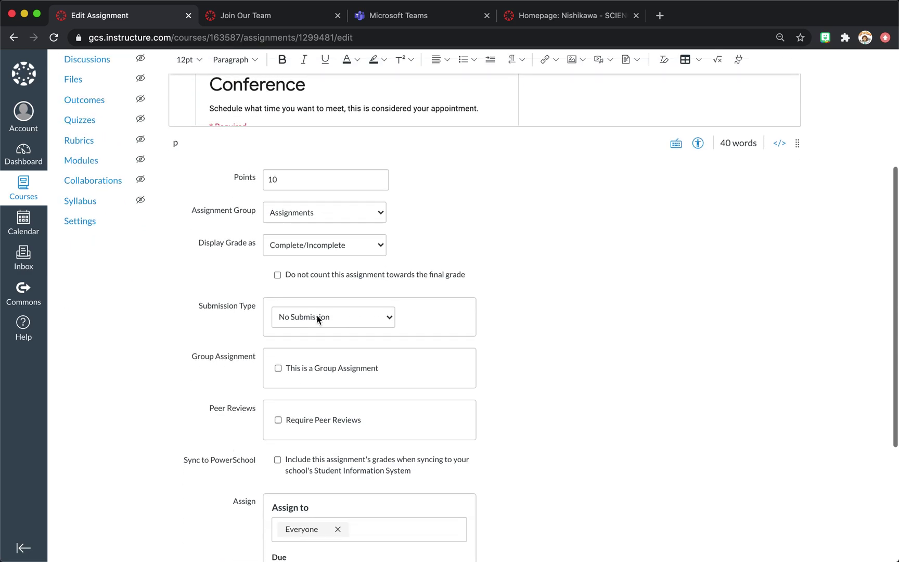
left_click(310, 319)
left_click(311, 317)
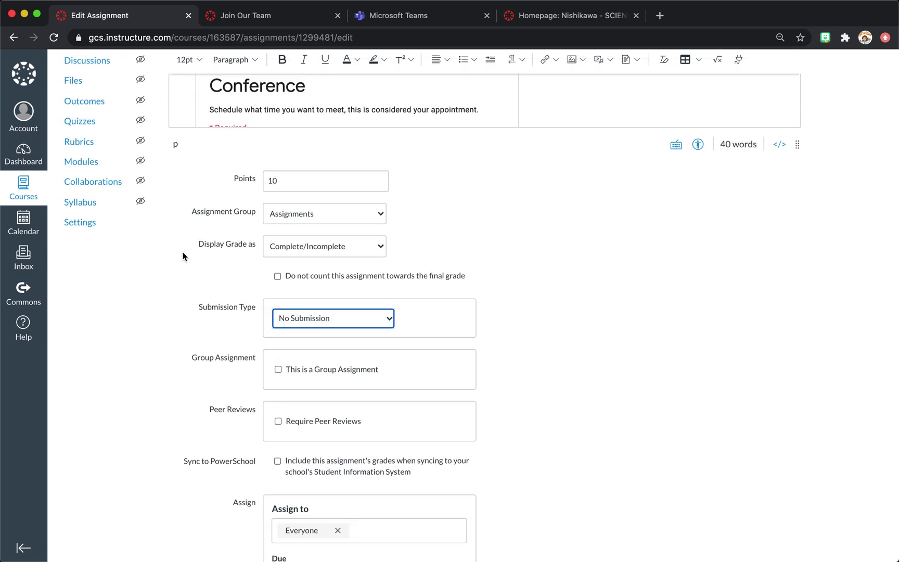
scroll(155, 267, "up", 5)
left_click(89, 131)
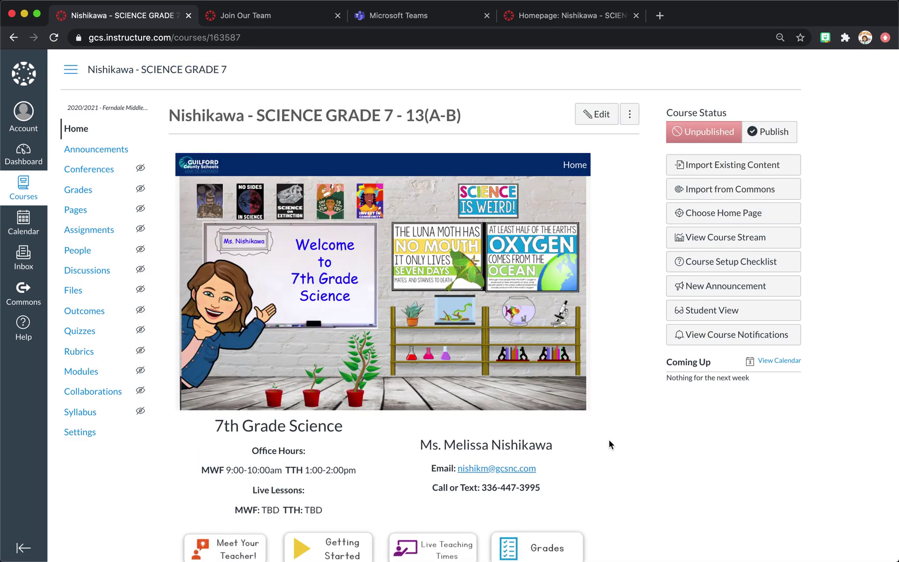
Look over the course home page and open the course Discussions.
scroll(610, 440, "down", 15)
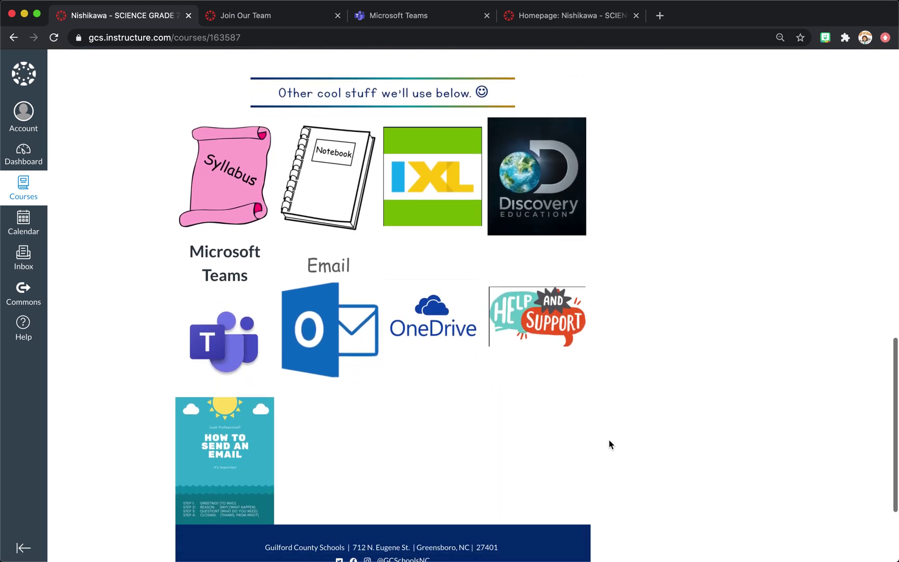
scroll(610, 441, "up", 8)
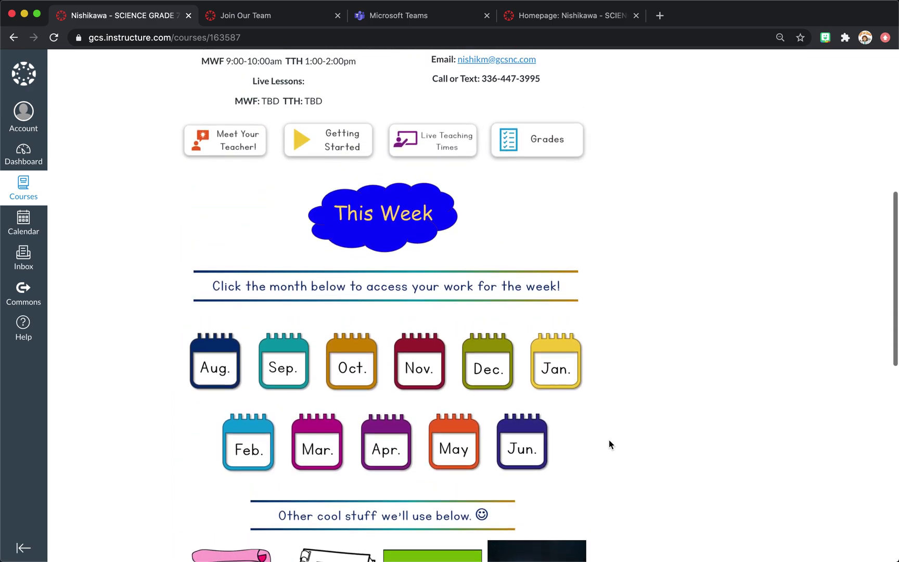
scroll(609, 440, "up", 7)
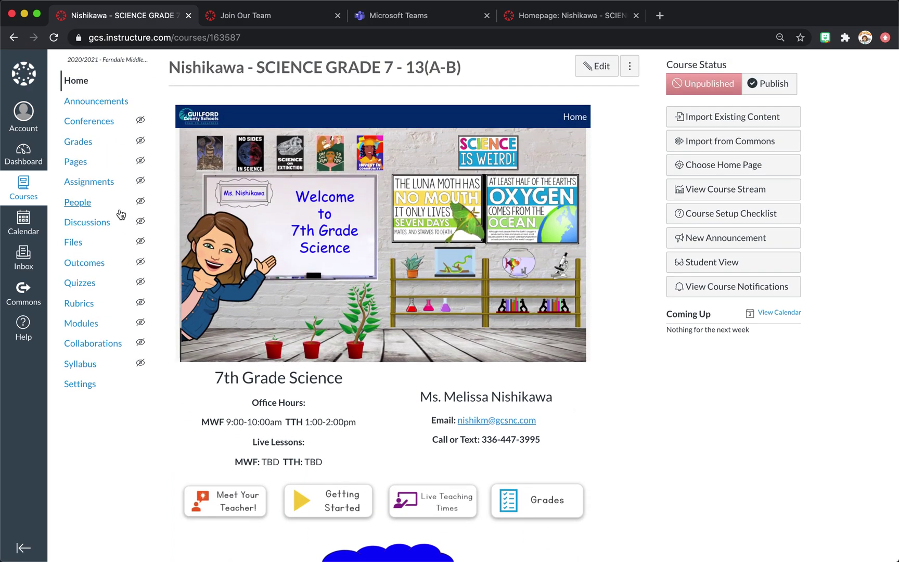
left_click(96, 229)
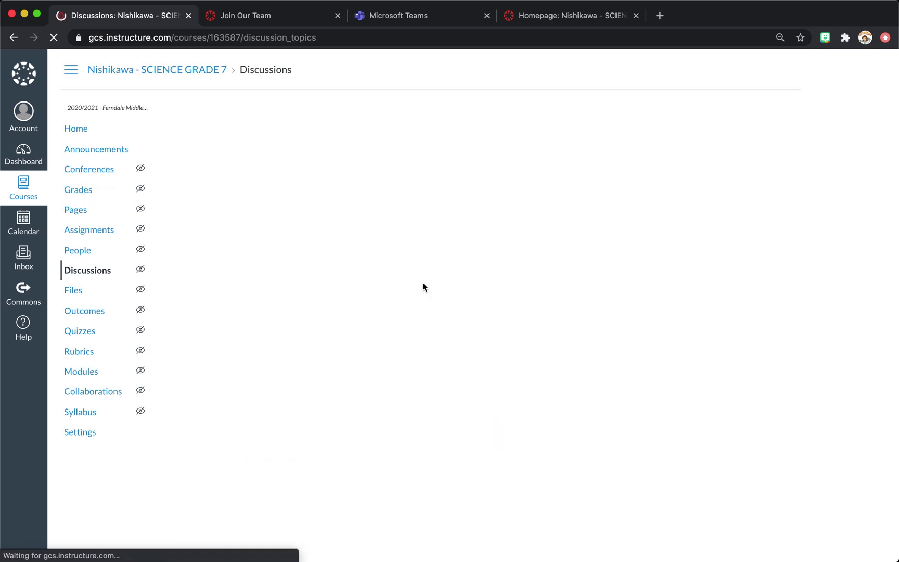
Open the Assignments list and bring up the How to send an email assignment.
scroll(351, 375, "down", 3)
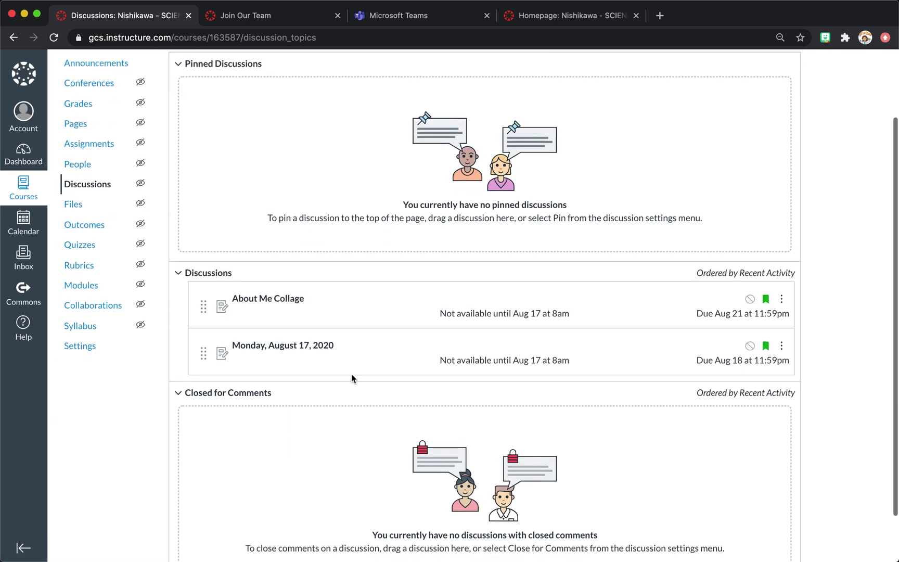
scroll(351, 374, "up", 3)
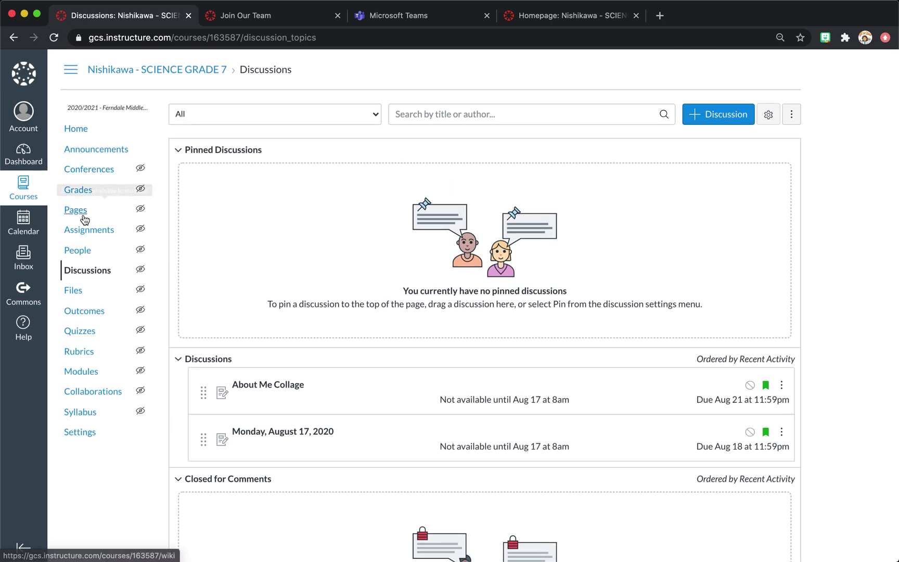
left_click(84, 229)
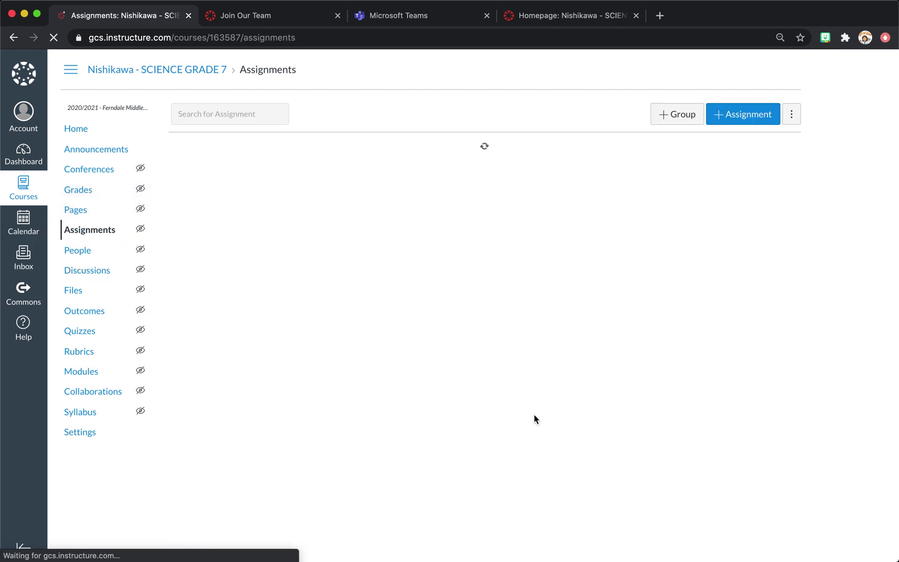
scroll(534, 415, "down", 3)
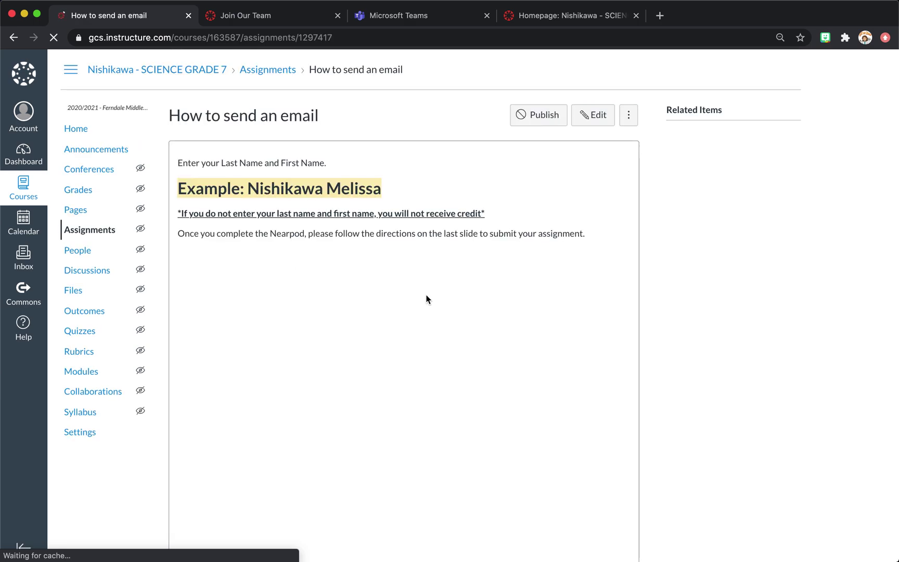
scroll(427, 297, "down", 10)
scroll(548, 316, "up", 10)
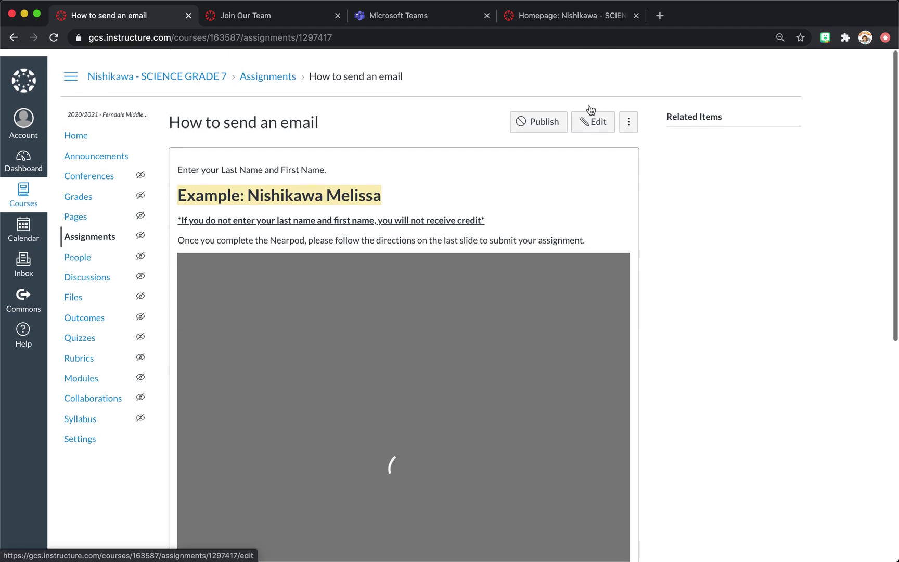
Edit the email assignment and remove the stray blank line above the Nearpod embed.
left_click(594, 115)
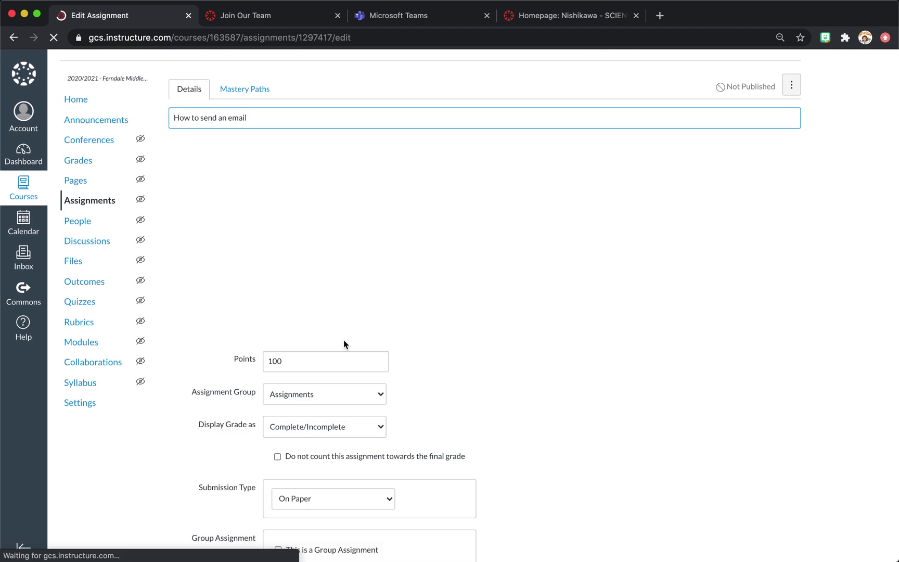
scroll(323, 395, "down", 3)
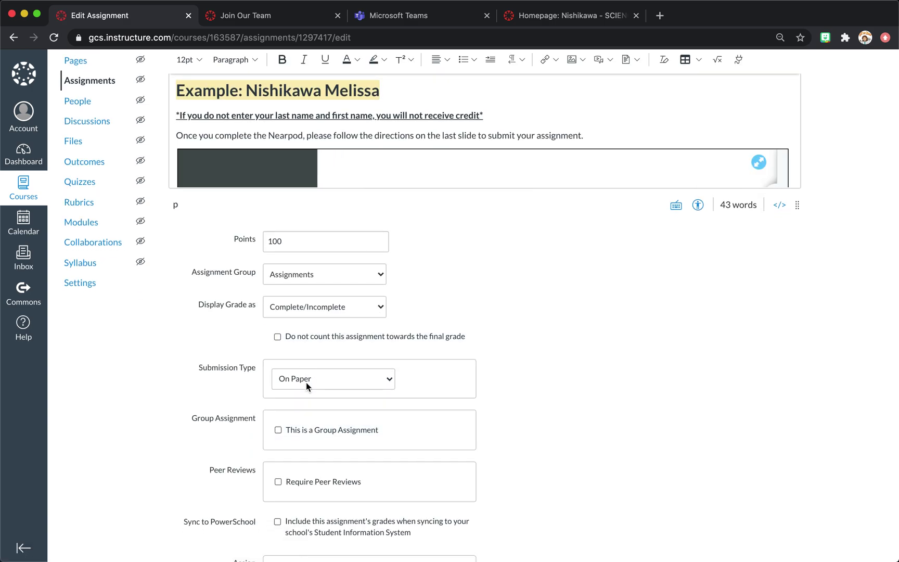
scroll(354, 164, "down", 4)
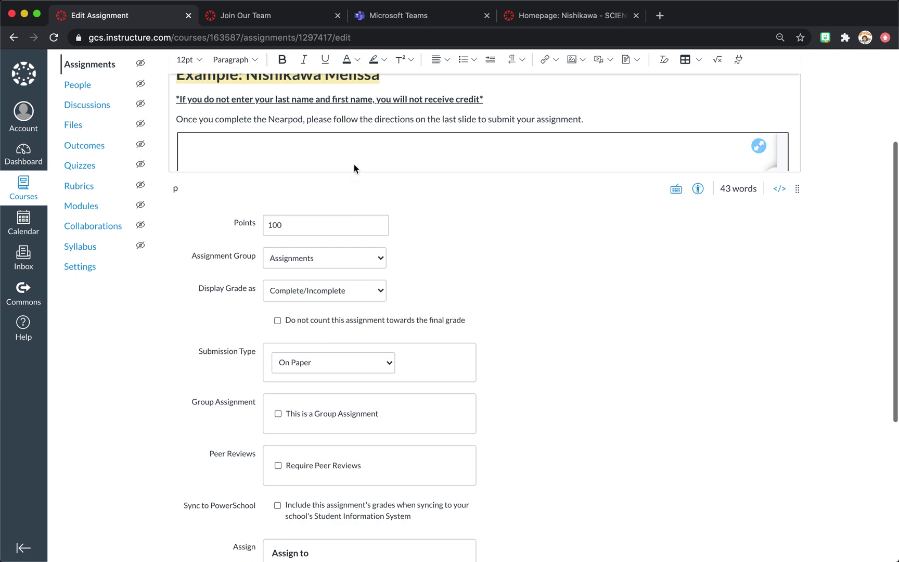
scroll(355, 166, "down", 5)
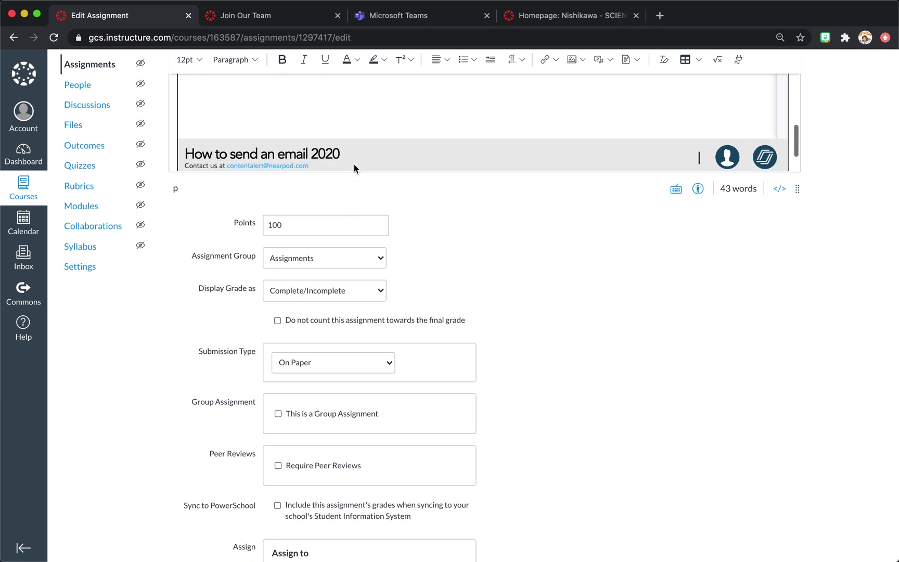
scroll(354, 164, "up", 5)
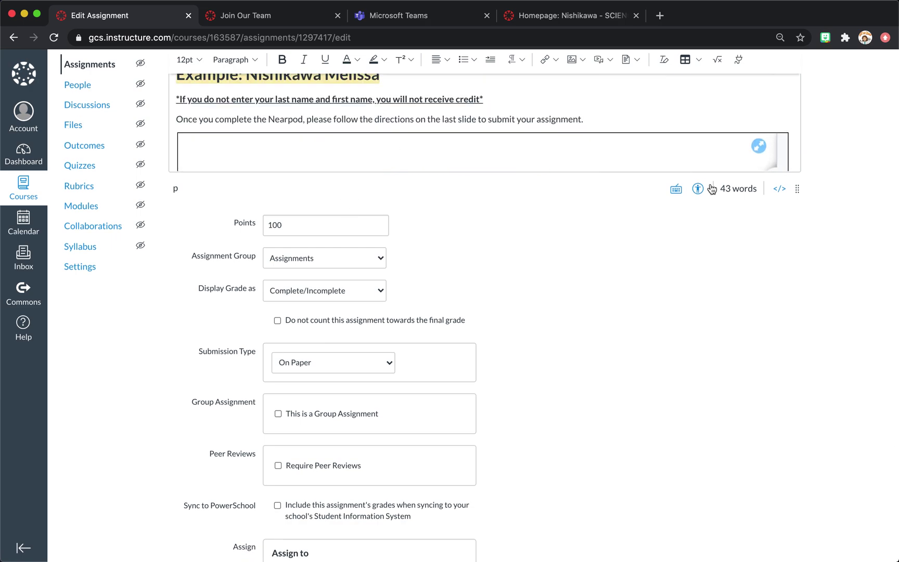
scroll(676, 260, "up", 2)
left_click(587, 210)
key("Return")
key("BackSpace")
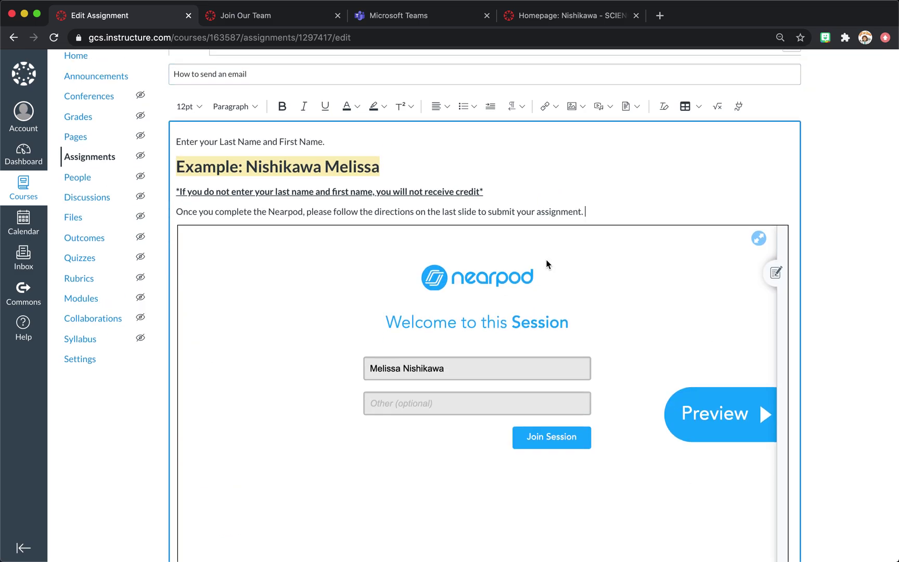
Keep On Paper as the submission type, save the assignment, and go back home.
scroll(536, 329, "down", 5)
scroll(537, 328, "down", 2)
scroll(534, 323, "up", 1)
scroll(536, 328, "down", 2)
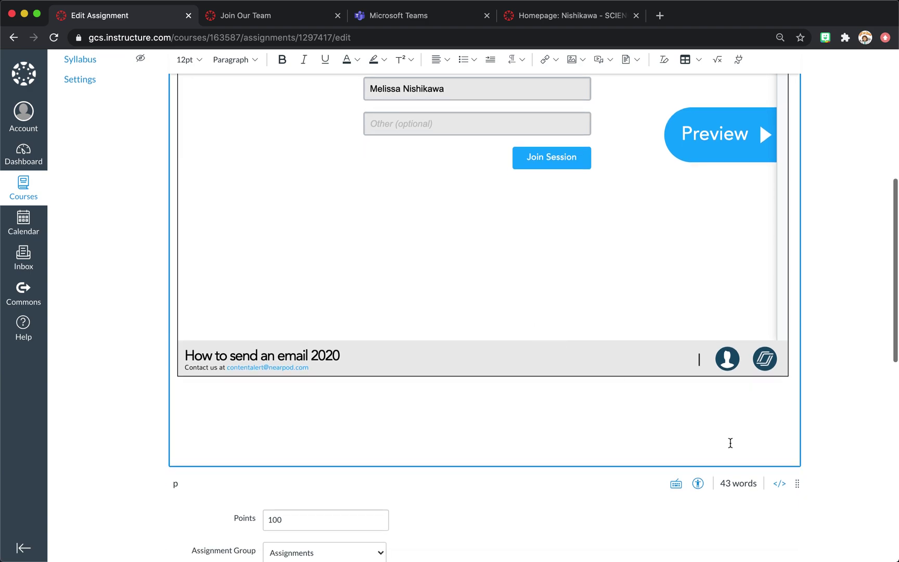
scroll(557, 531, "down", 7)
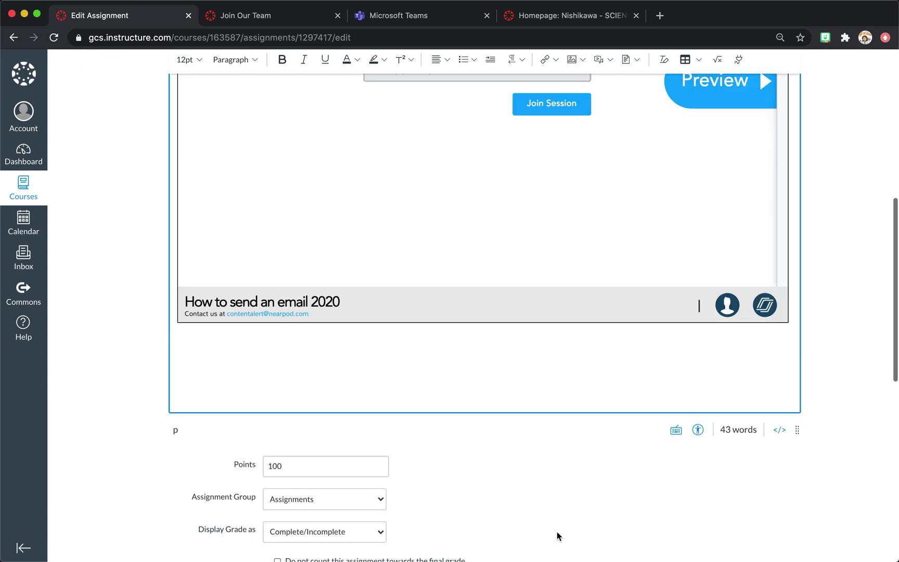
scroll(437, 478, "down", 1)
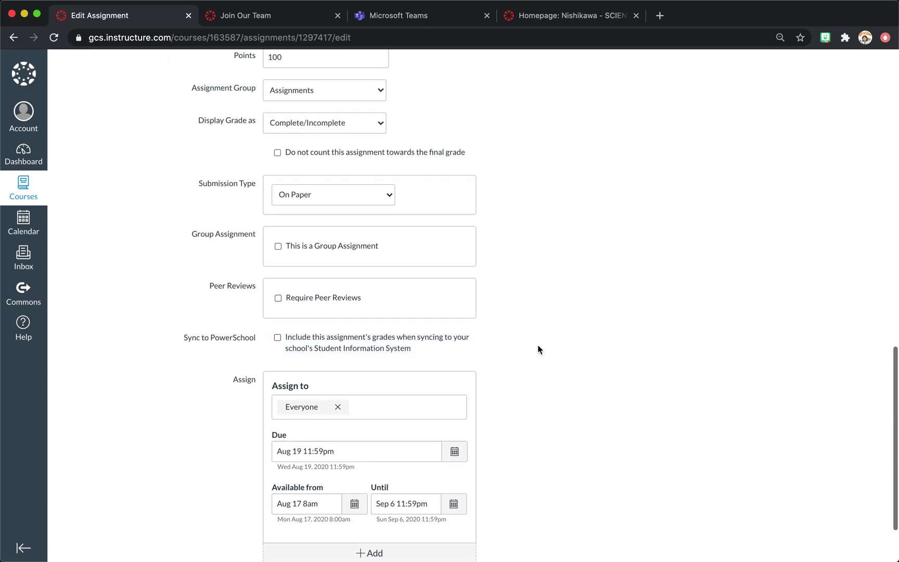
scroll(446, 230, "up", 5)
scroll(446, 228, "up", 9)
scroll(473, 244, "down", 2)
scroll(473, 247, "down", 8)
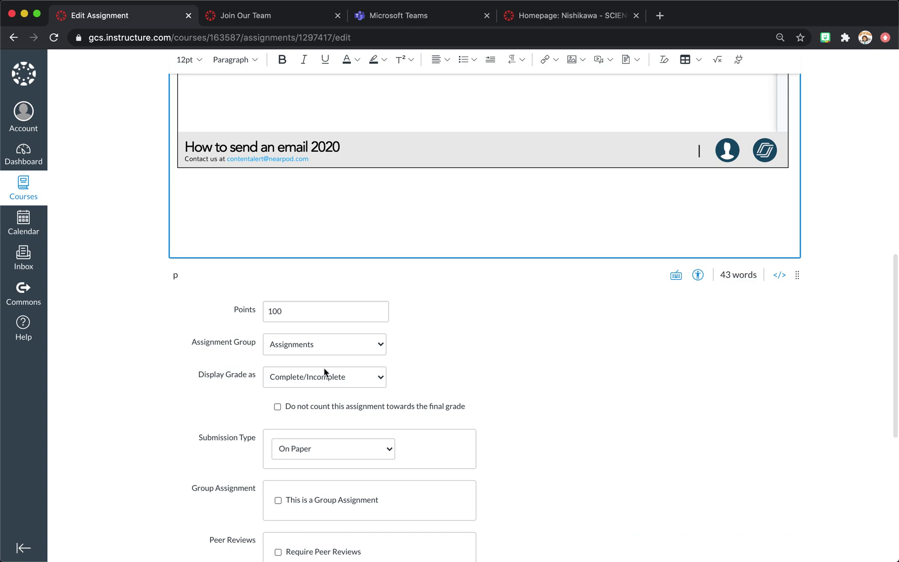
left_click(322, 450)
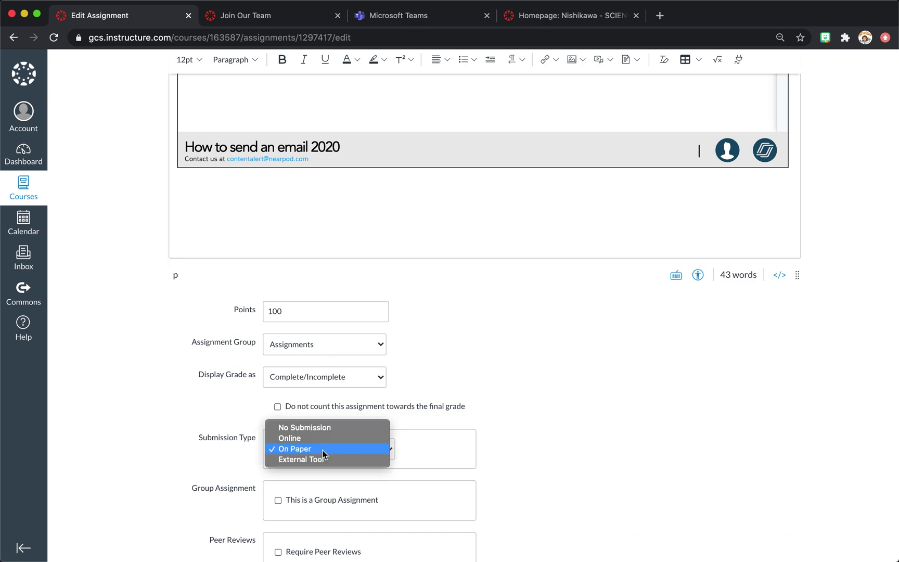
left_click(322, 450)
scroll(541, 397, "down", 7)
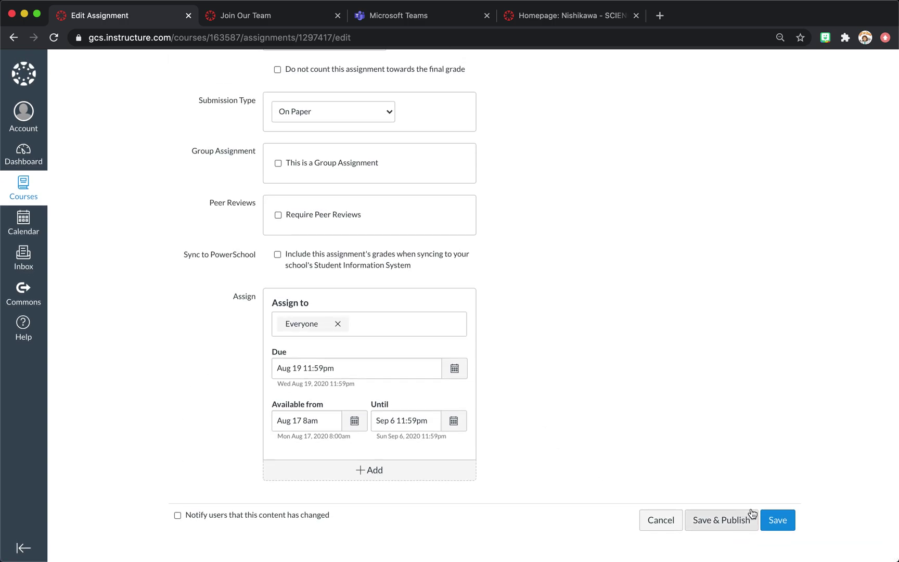
left_click(776, 523)
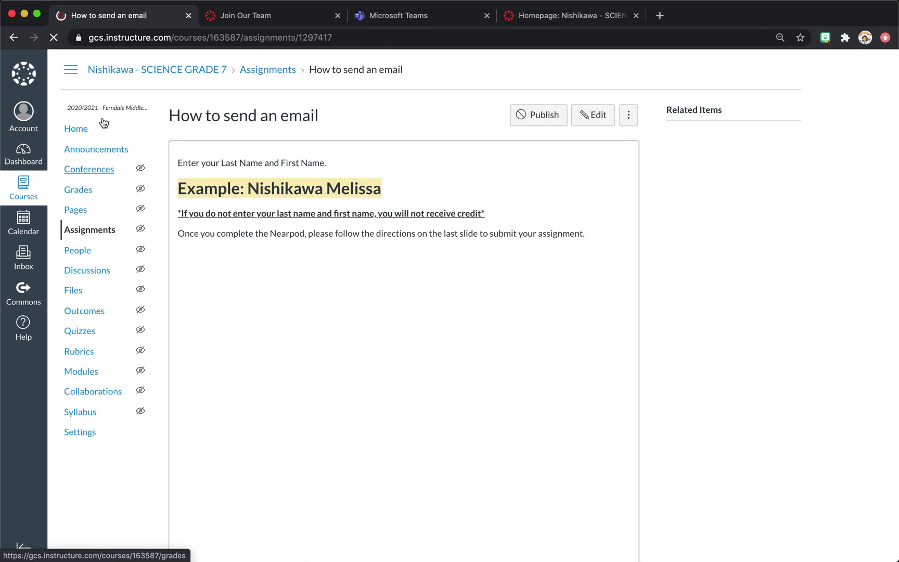
left_click(91, 136)
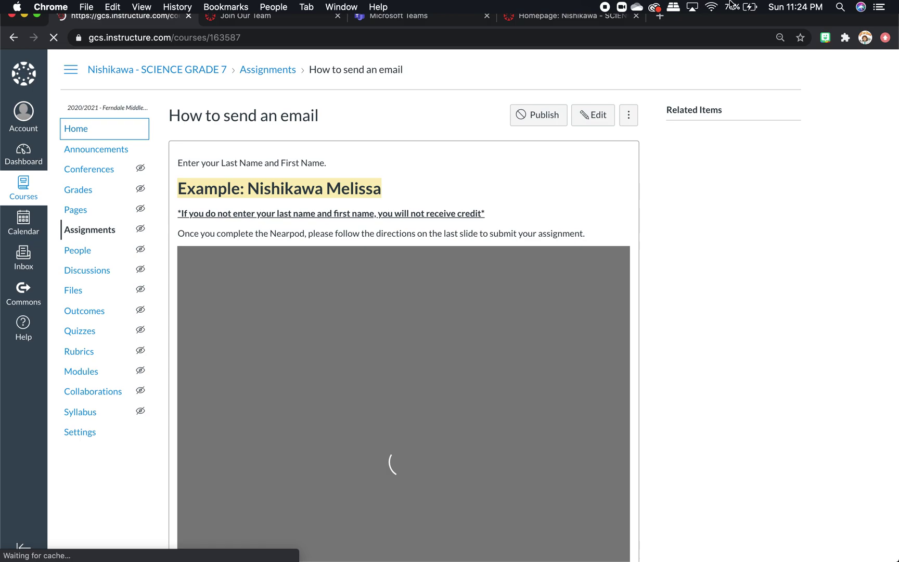